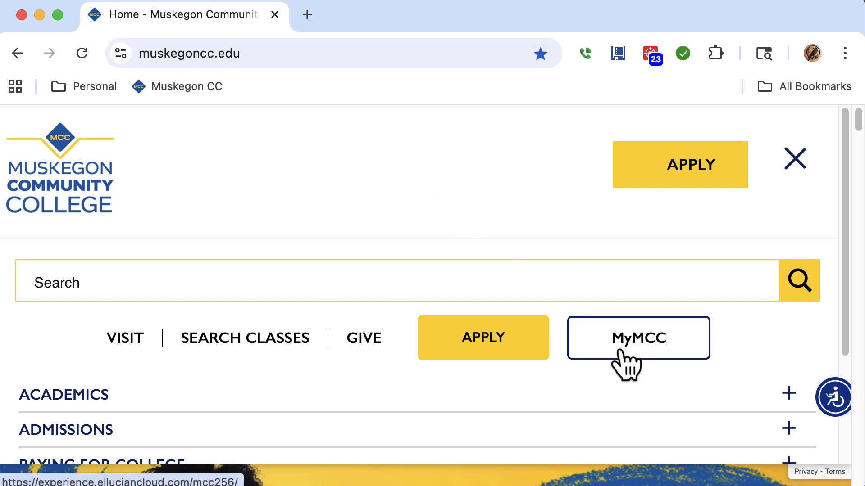
# Open the campus email from the MyMCC portal's Essential Resources.
pyautogui.click(665, 355)
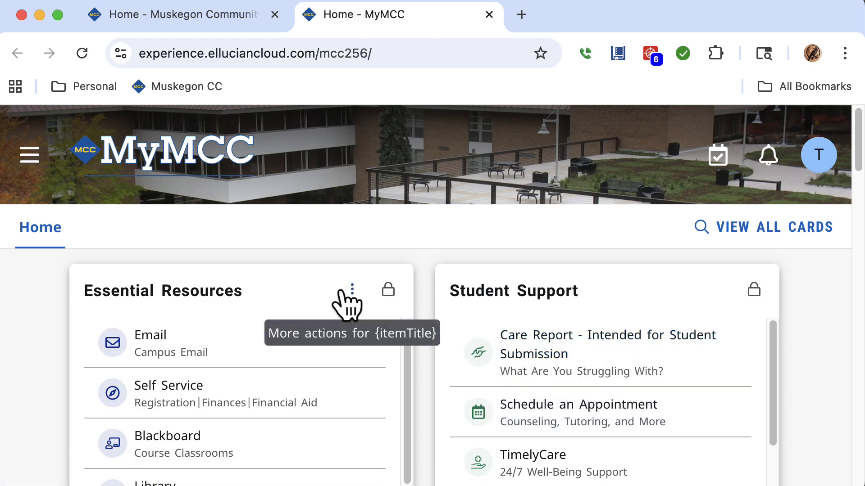
pyautogui.click(177, 358)
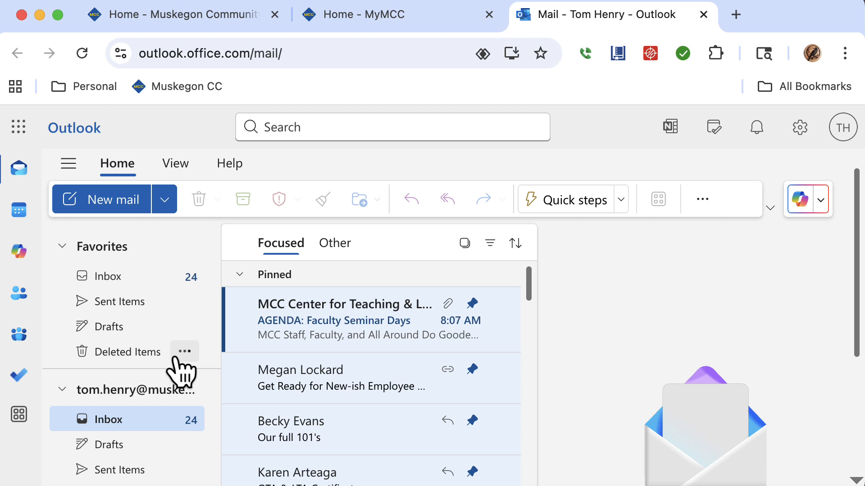
# Launch Excel from the Microsoft 365 app launcher and create a blank workbook.
pyautogui.click(20, 128)
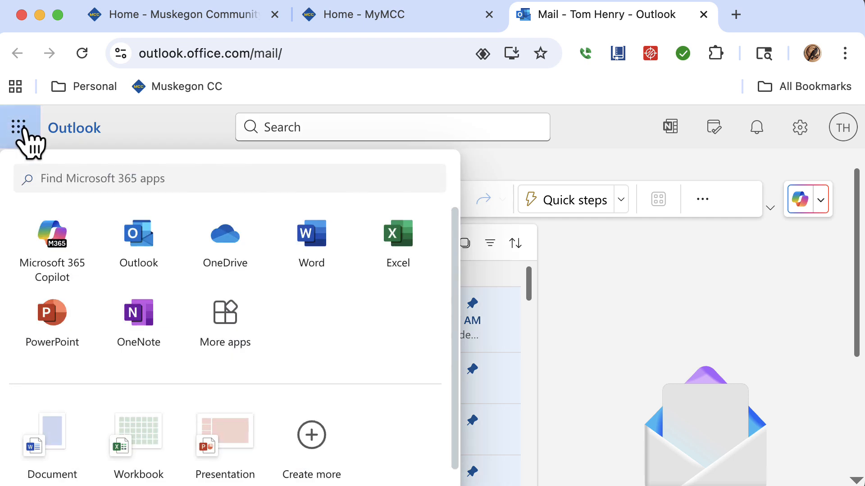
pyautogui.click(401, 246)
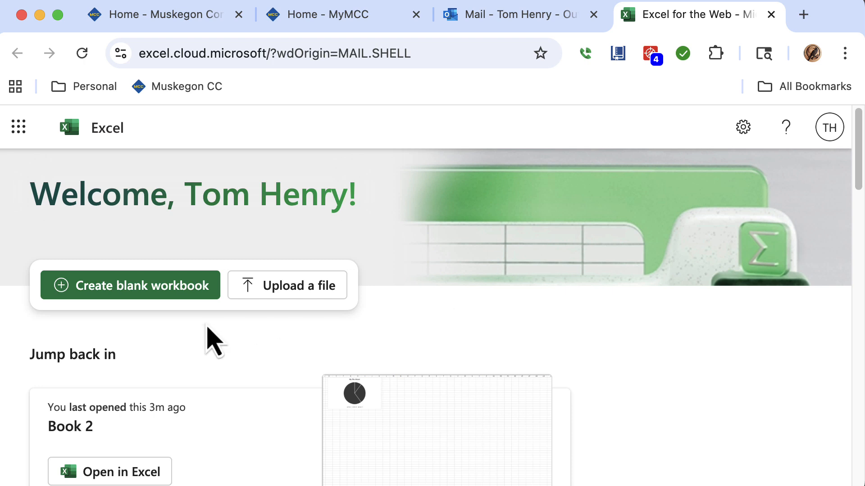
pyautogui.click(177, 298)
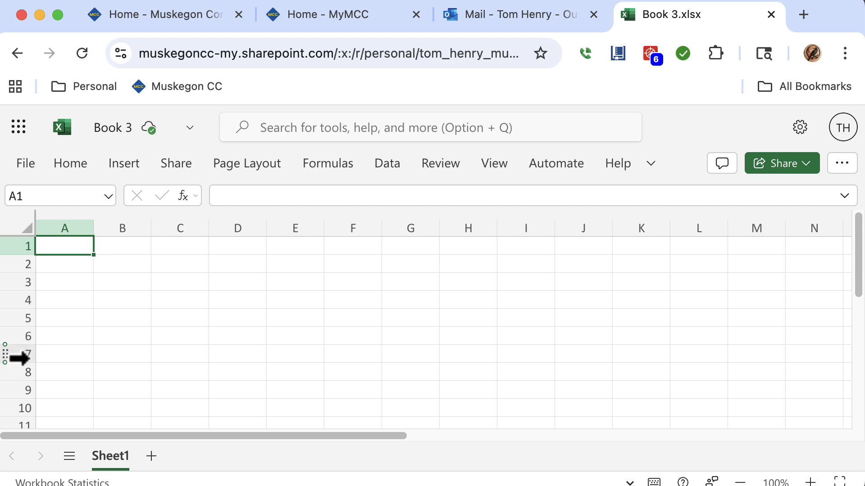
pyautogui.click(134, 246)
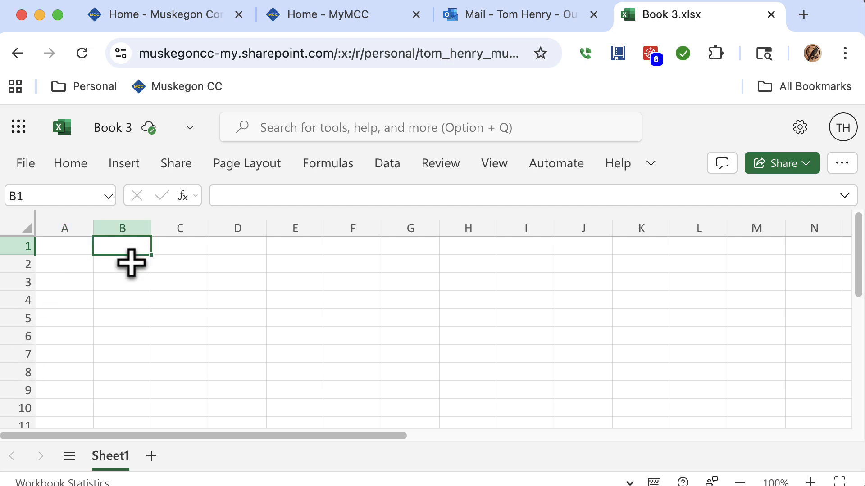
pyautogui.click(131, 263)
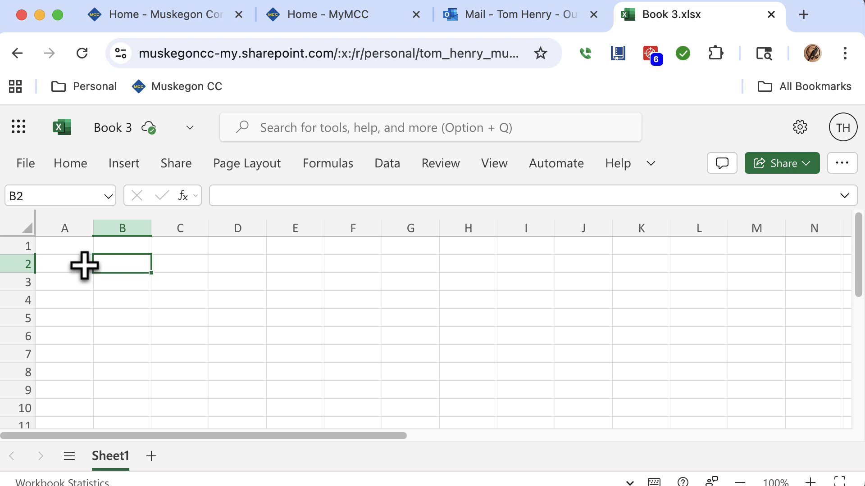
pyautogui.click(84, 265)
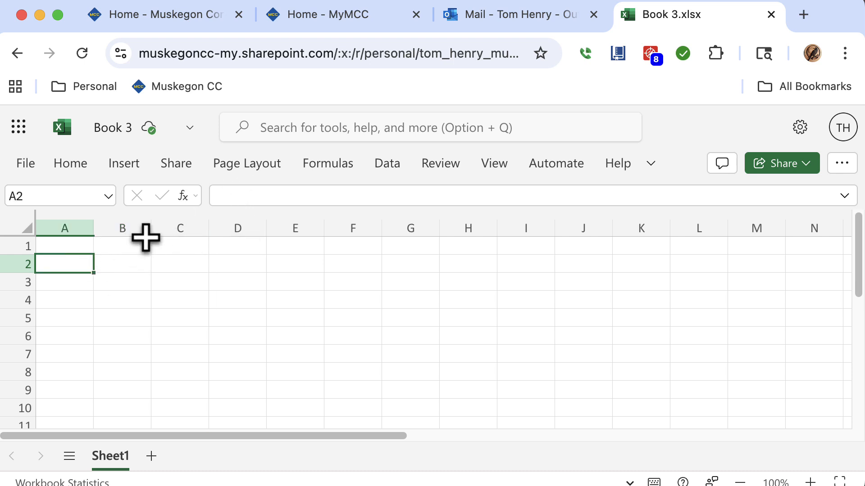
pyautogui.click(85, 247)
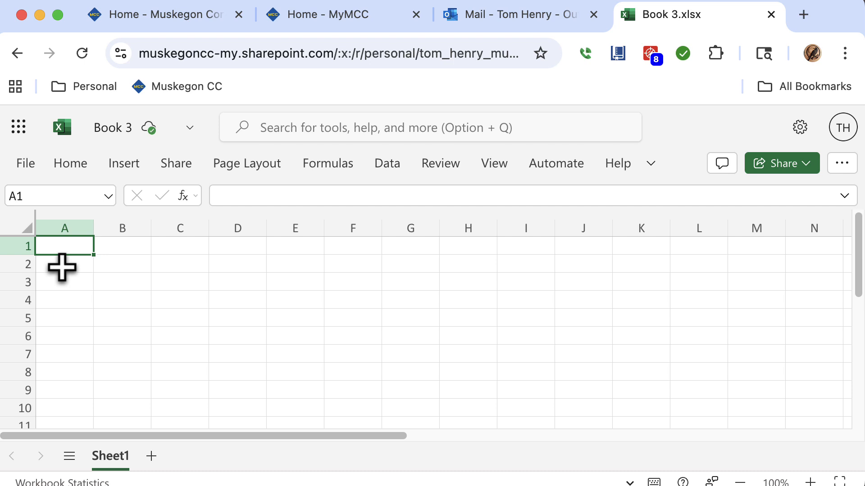
pyautogui.click(62, 268)
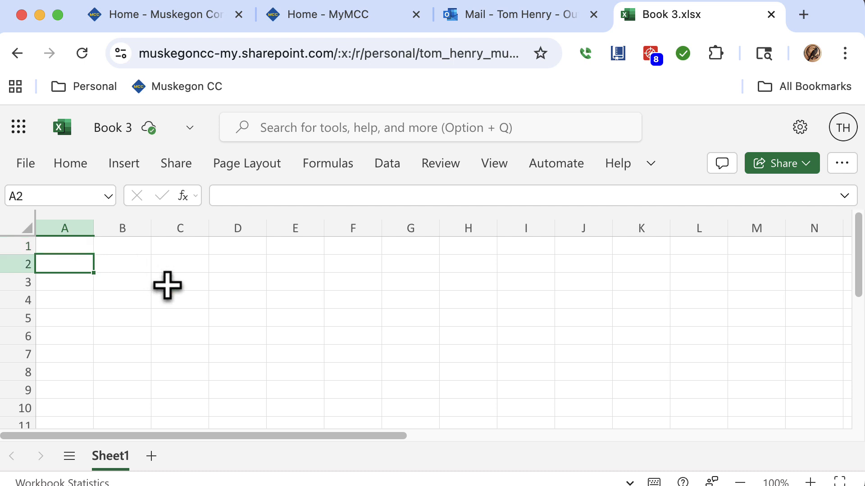
pyautogui.click(172, 301)
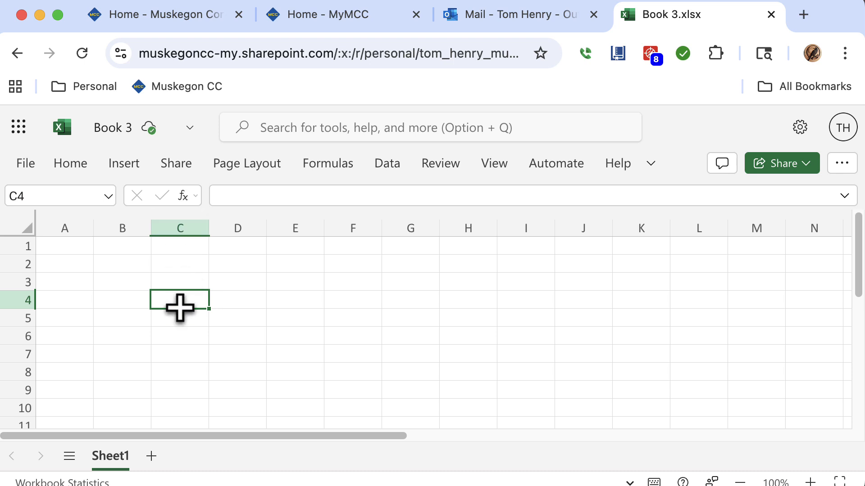
# Enter the labels Item A, Item B and Item C in cells A2 through A4.
pyautogui.click(60, 264)
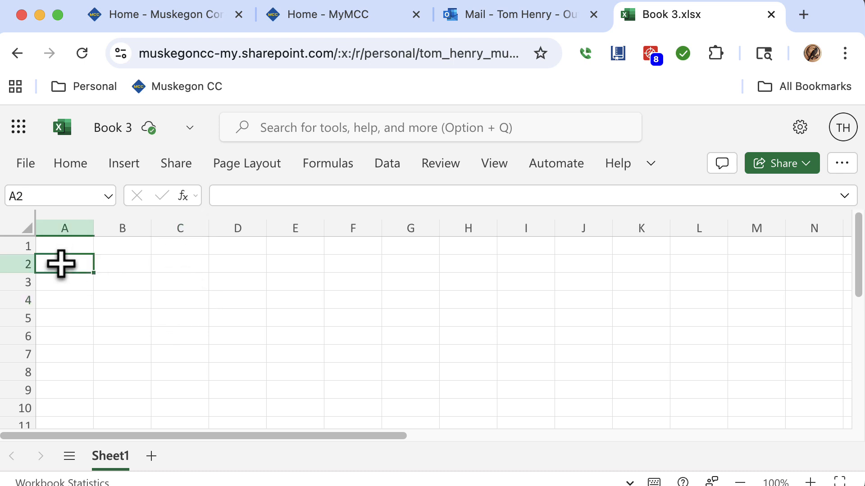
pyautogui.write('Item A')
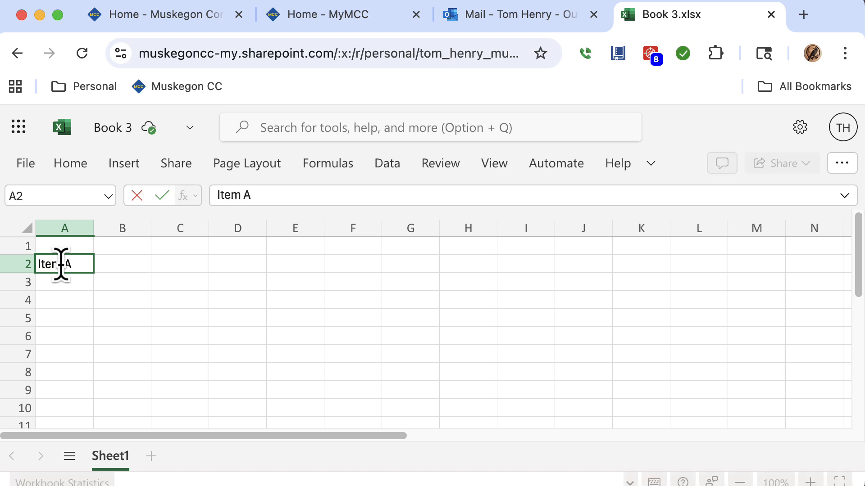
pyautogui.press('Return')
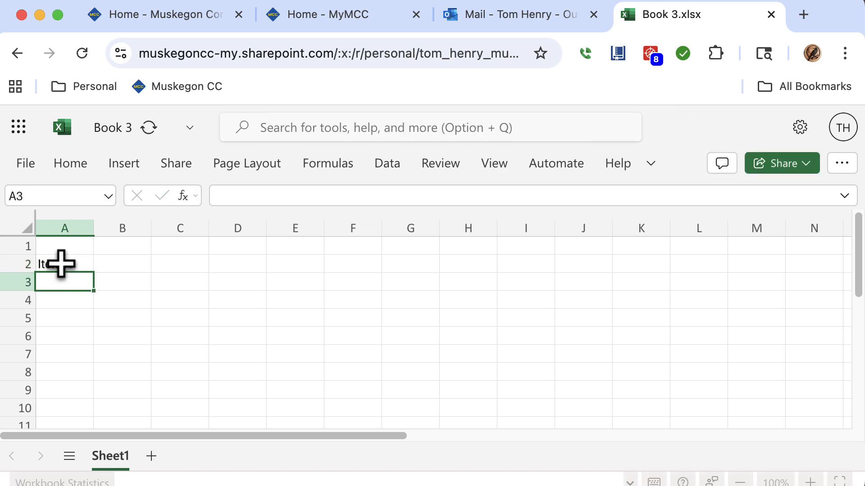
pyautogui.write('Item')
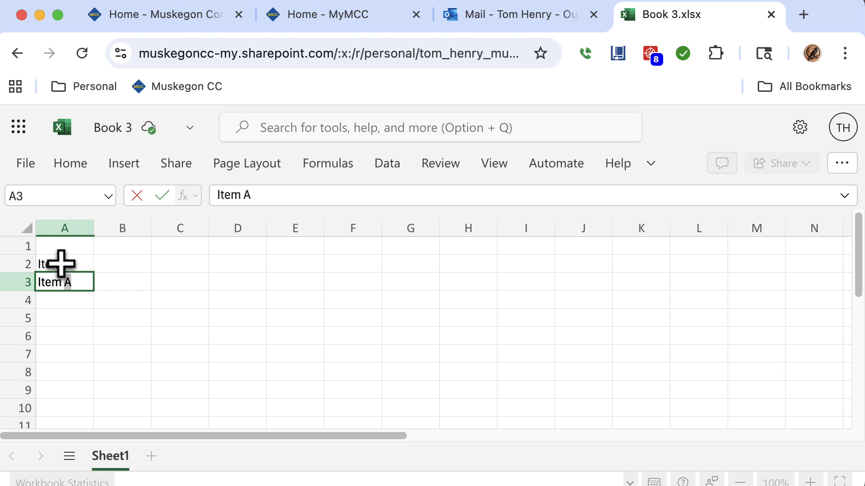
pyautogui.write(' B')
pyautogui.press('Return')
pyautogui.write('Item ')
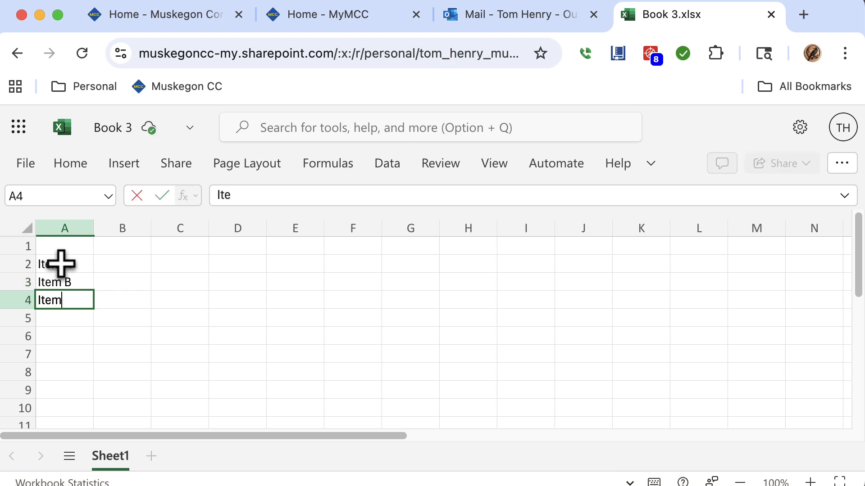
pyautogui.write('C')
pyautogui.press('Tab')
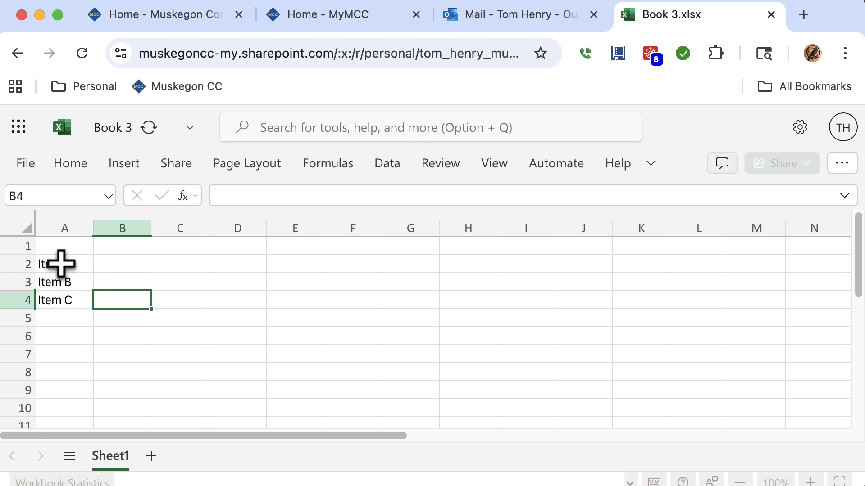
# Enter the values 1, 3 and 6 in cells B2 through B4.
pyautogui.click(122, 266)
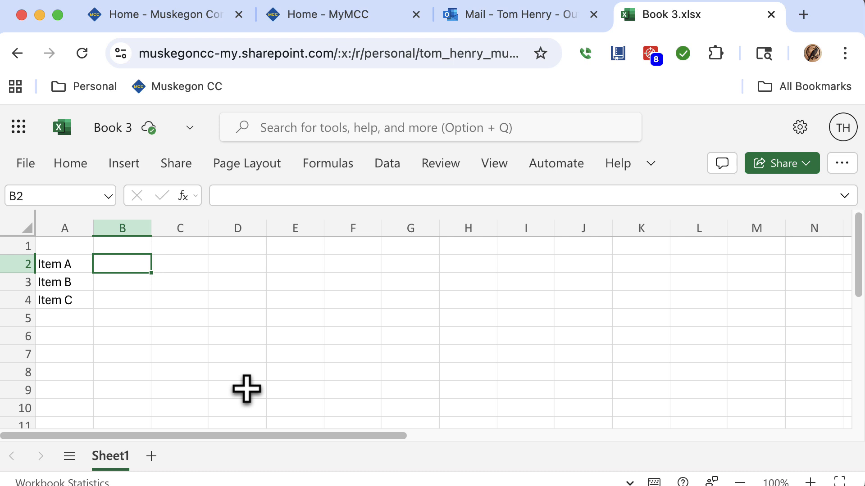
pyautogui.write('1')
pyautogui.press('Return')
pyautogui.write('3')
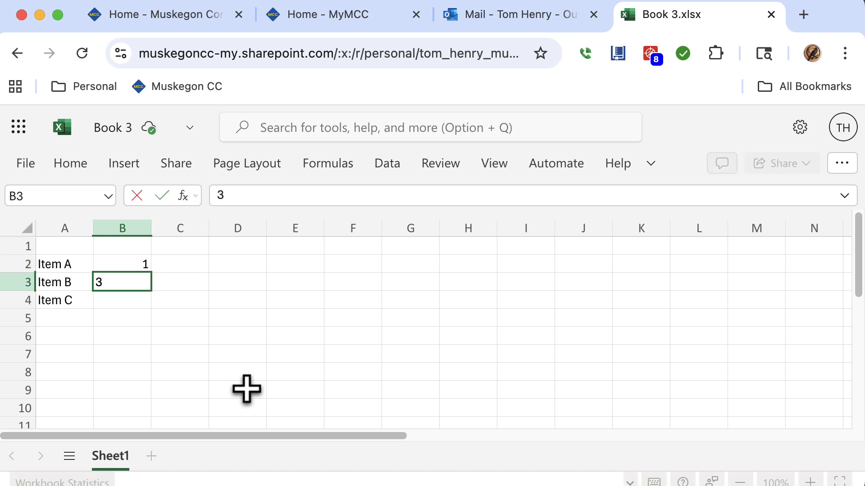
pyautogui.press('Return')
pyautogui.write('6')
pyautogui.press('Return')
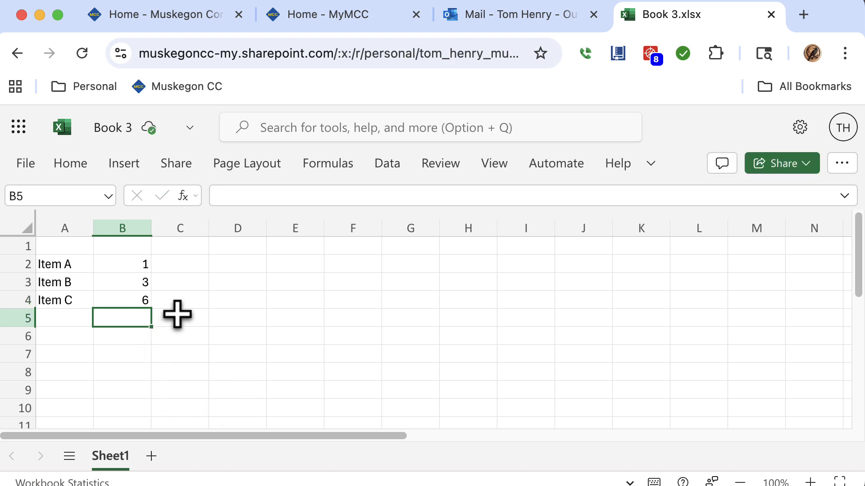
# Select A2:B4 and insert the recommended pie chart, then close the Recommended Charts pane.
pyautogui.click(142, 302)
pyautogui.moveTo(142, 303); pyautogui.dragTo(58, 268)
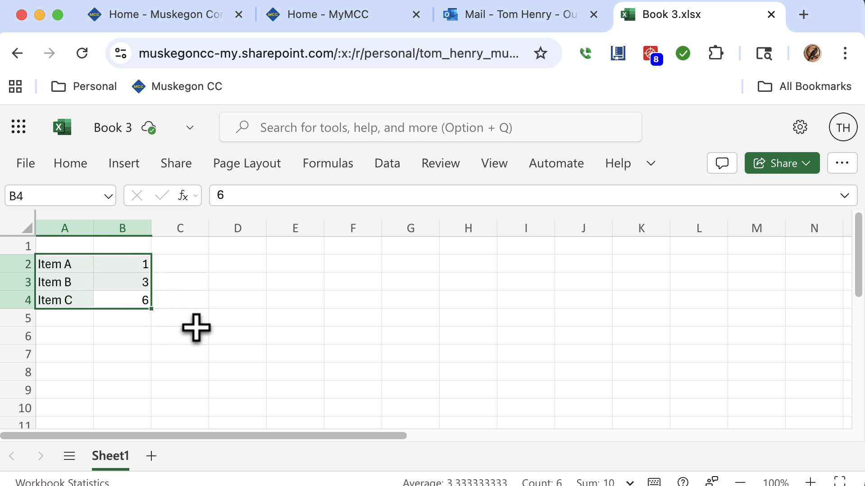
pyautogui.click(126, 166)
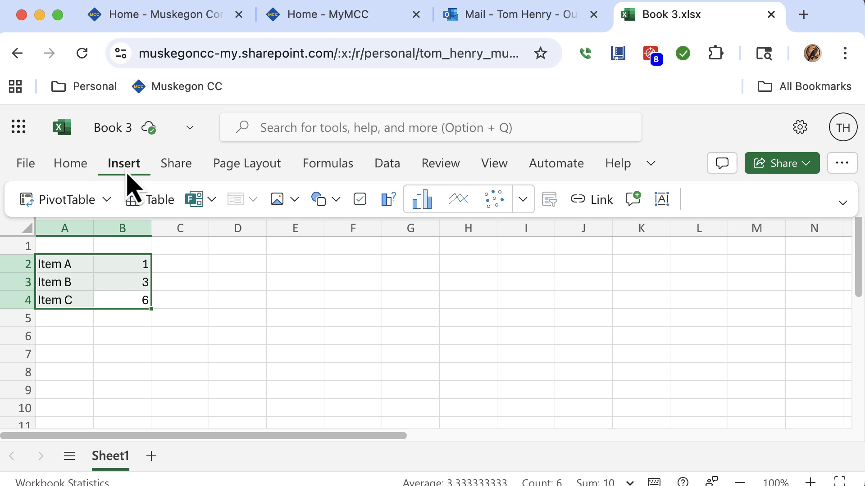
pyautogui.moveTo(159, 173)
pyautogui.click(388, 201)
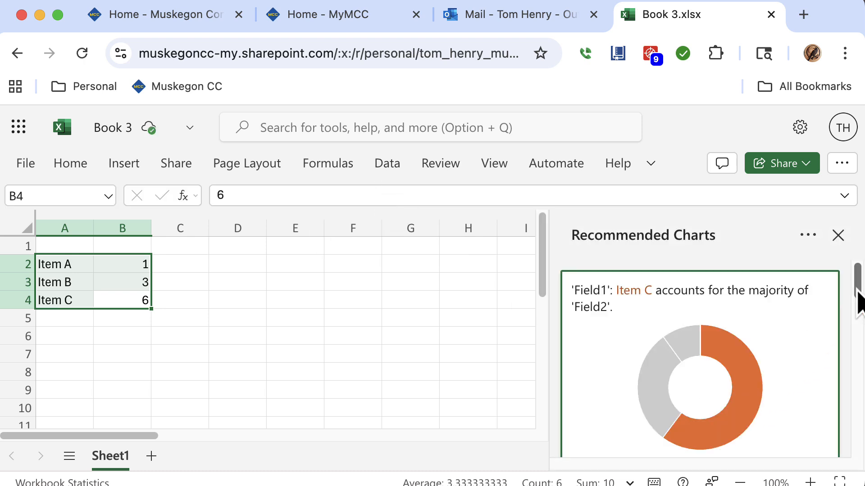
pyautogui.moveTo(857, 296); pyautogui.dragTo(848, 390)
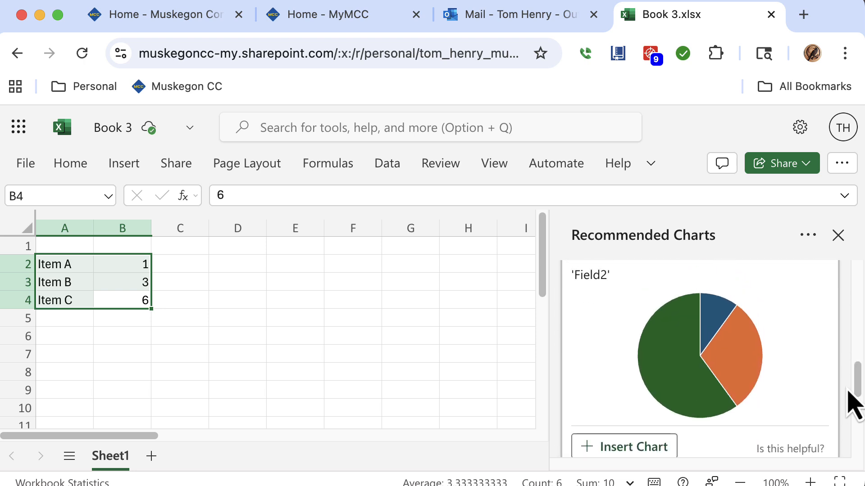
pyautogui.click(663, 448)
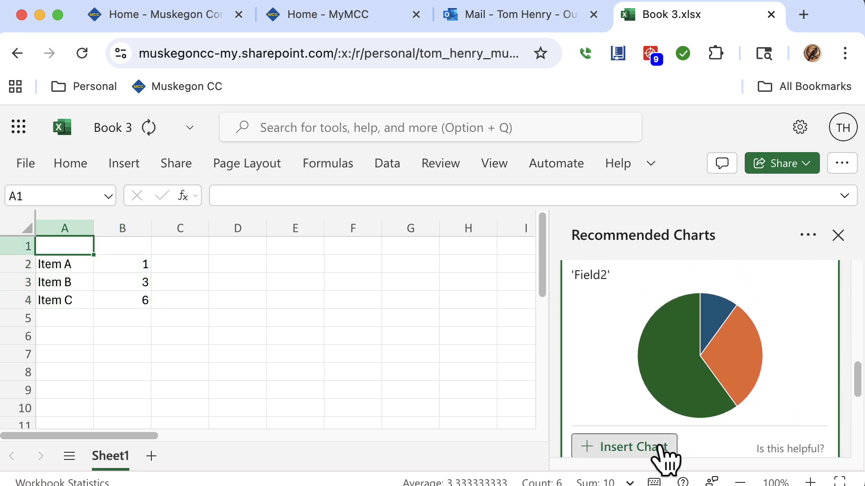
pyautogui.click(838, 236)
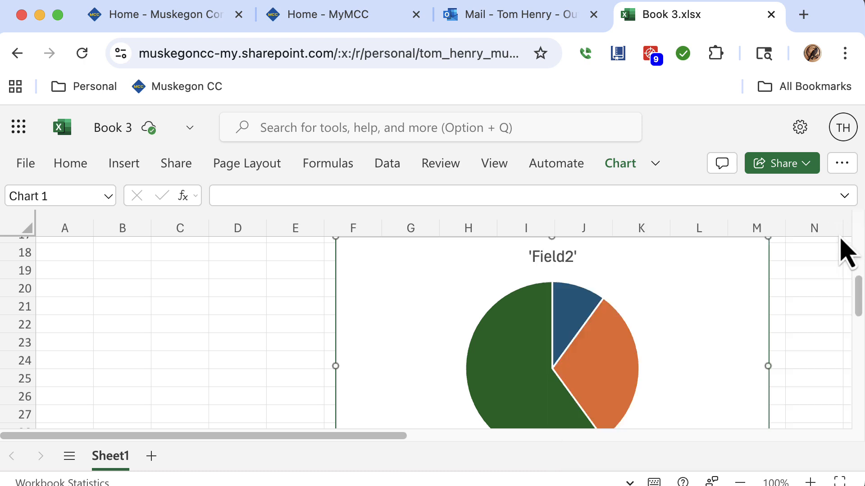
# Set the chart title to My Pie Chart in the chart's format settings.
pyautogui.moveTo(858, 313); pyautogui.dragTo(833, 307)
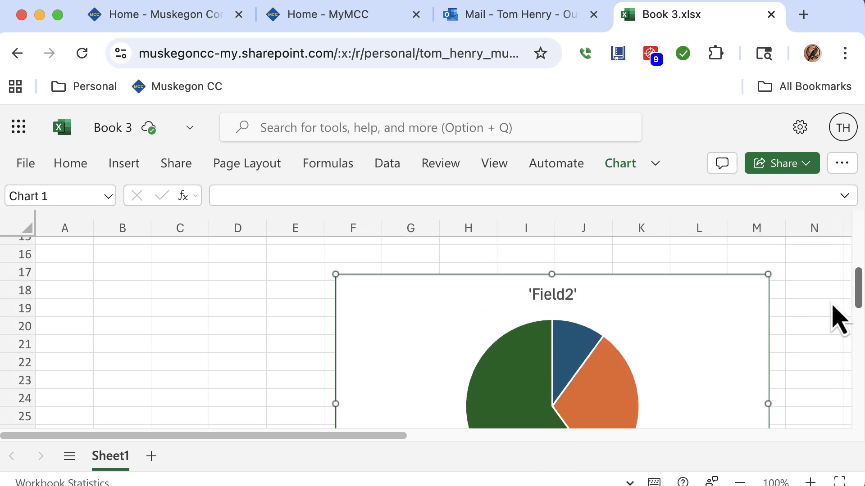
pyautogui.doubleClick(559, 302)
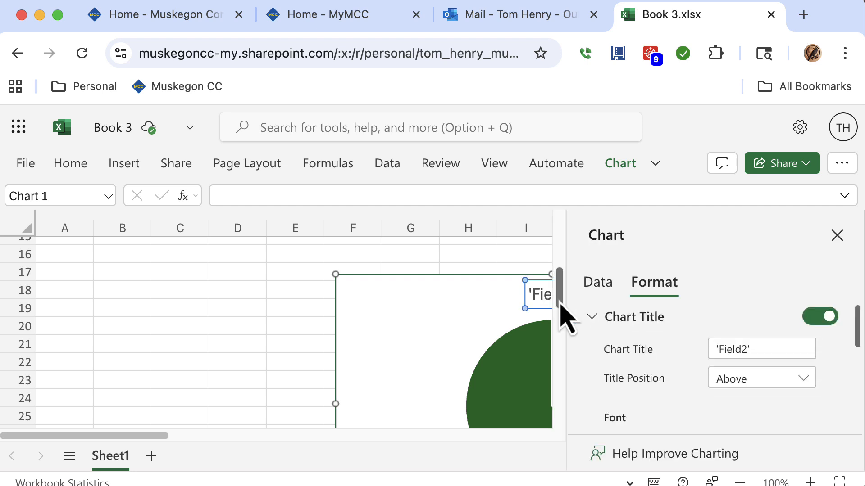
pyautogui.click(756, 349)
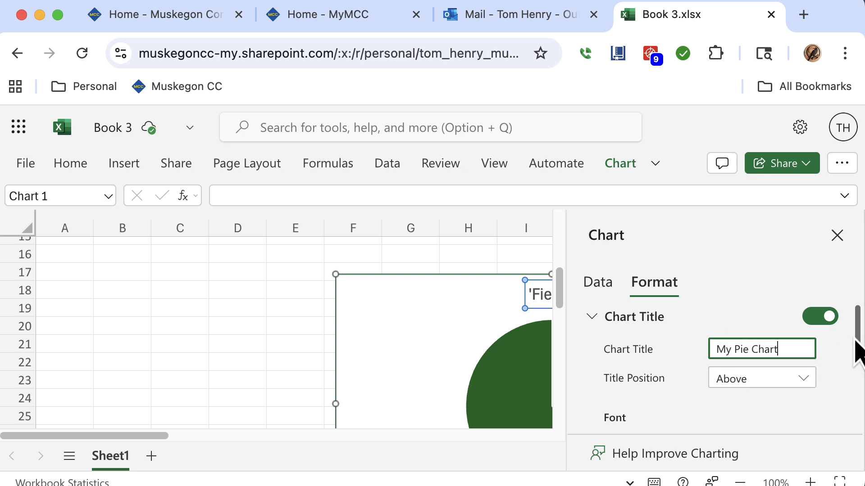
pyautogui.moveTo(857, 342); pyautogui.dragTo(851, 295)
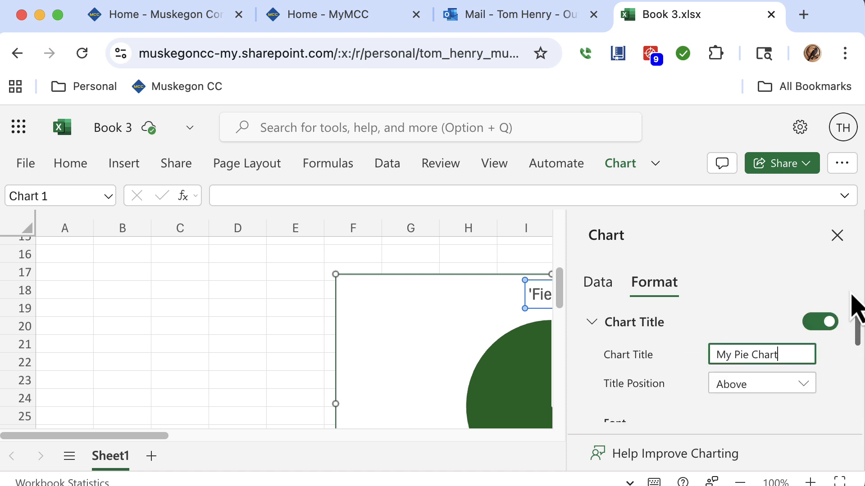
pyautogui.click(826, 372)
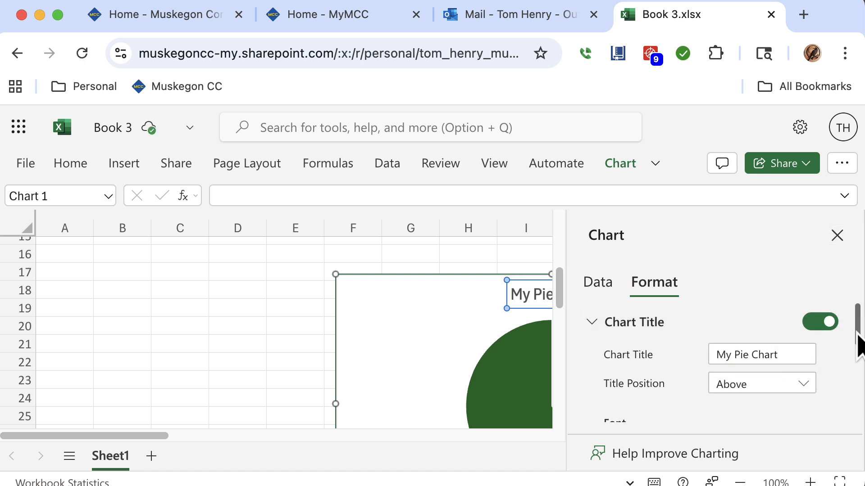
# Set the chart title font to Arial Black at size 12, then close the Chart settings pane.
pyautogui.scroll(-2, 854, 343)
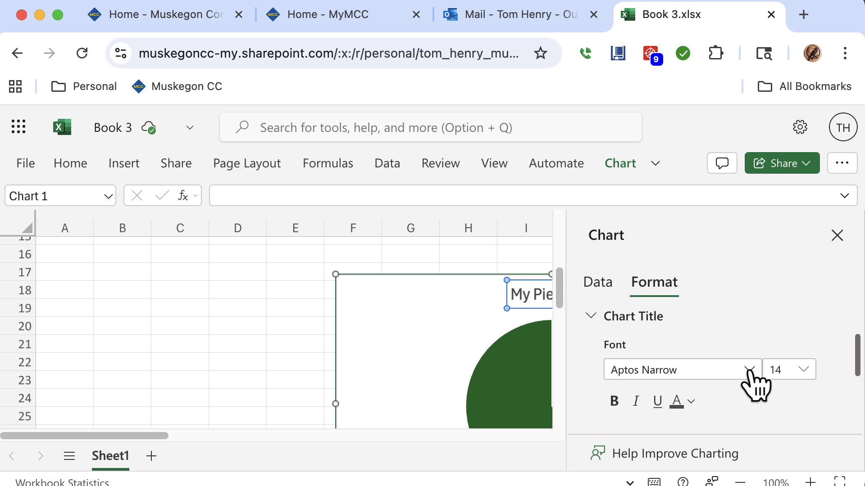
pyautogui.click(749, 370)
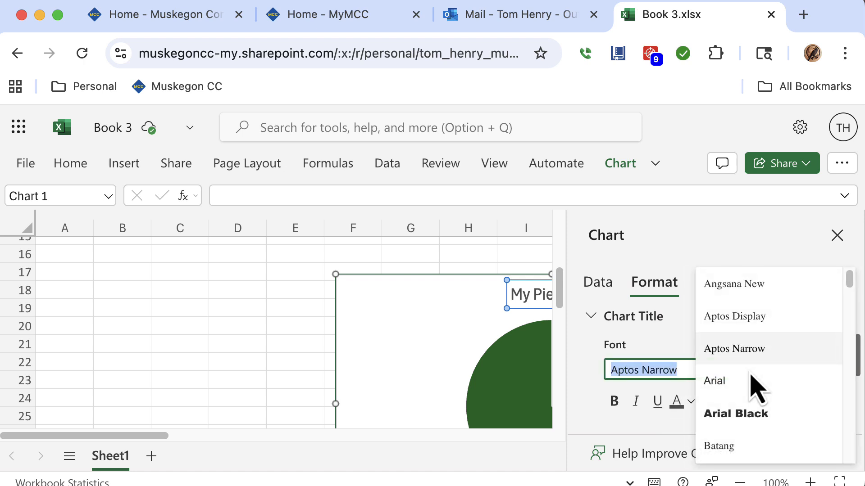
pyautogui.click(750, 422)
pyautogui.click(804, 370)
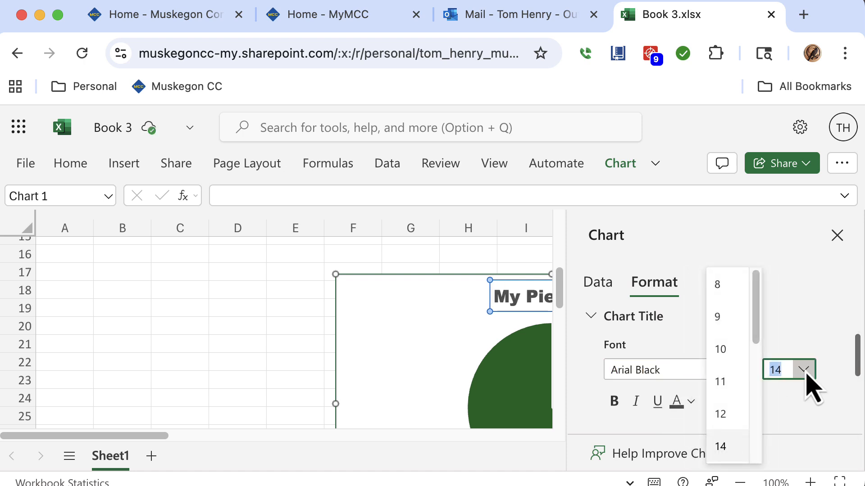
pyautogui.click(730, 414)
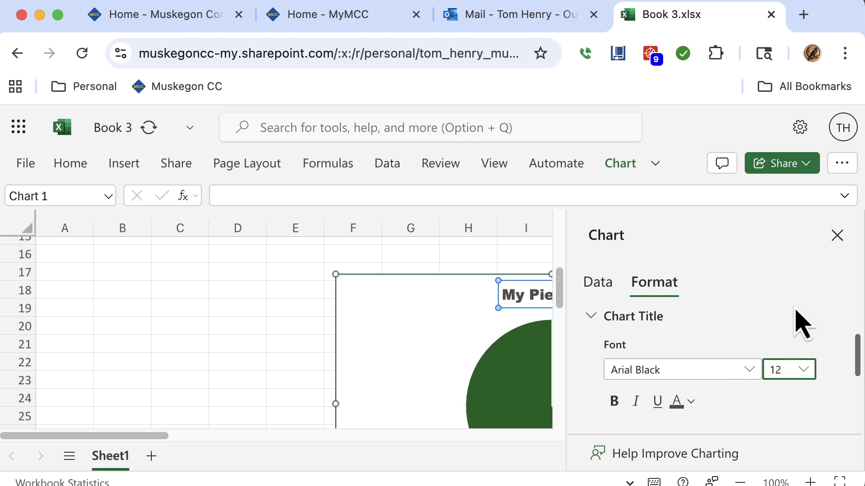
pyautogui.click(834, 236)
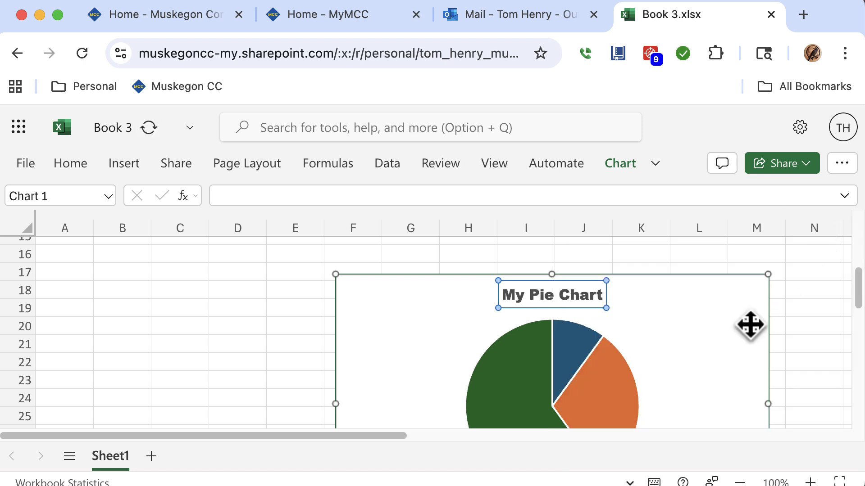
# Select the pie chart and delete it from the sheet.
pyautogui.click(728, 333)
pyautogui.moveTo(860, 289)
pyautogui.mouseDown()
pyautogui.moveTo(855, 328)
pyautogui.moveTo(855, 290)
pyautogui.moveTo(852, 297)
pyautogui.mouseUp()
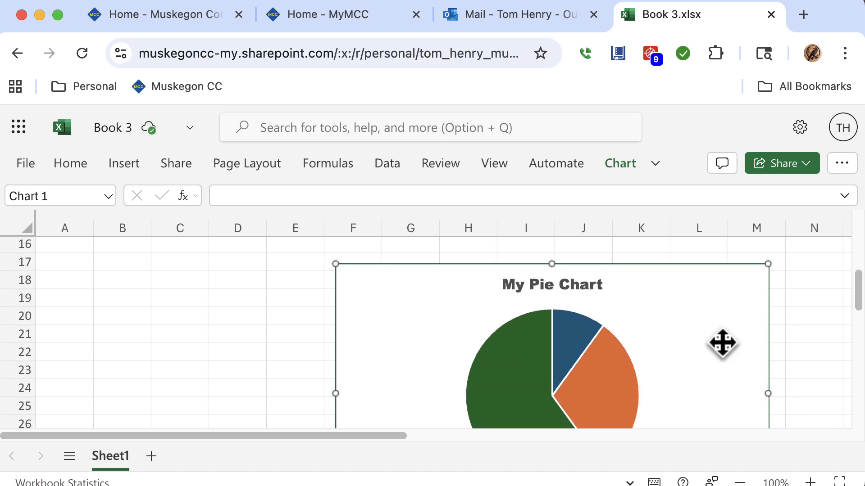
pyautogui.press('Delete')
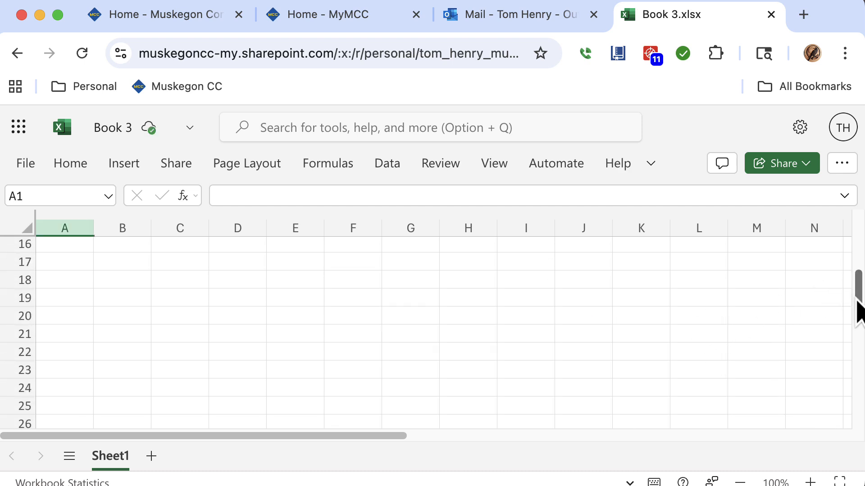
# Clear the old labels and values from cells A2 through B4.
pyautogui.moveTo(857, 302); pyautogui.dragTo(846, 241)
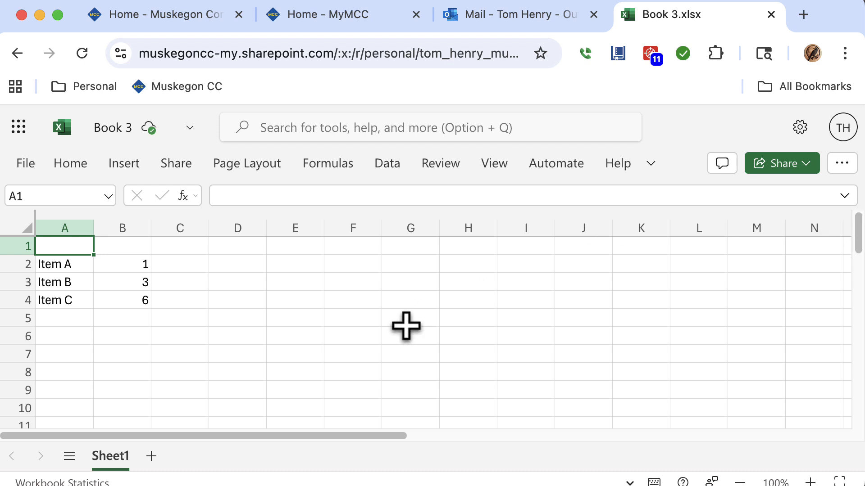
pyautogui.click(143, 300)
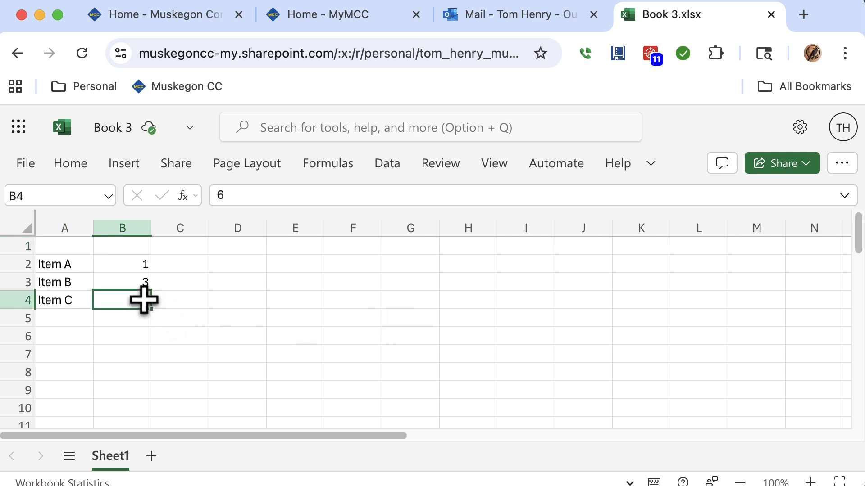
pyautogui.press('Down')
pyautogui.press('Up')
pyautogui.press('Left')
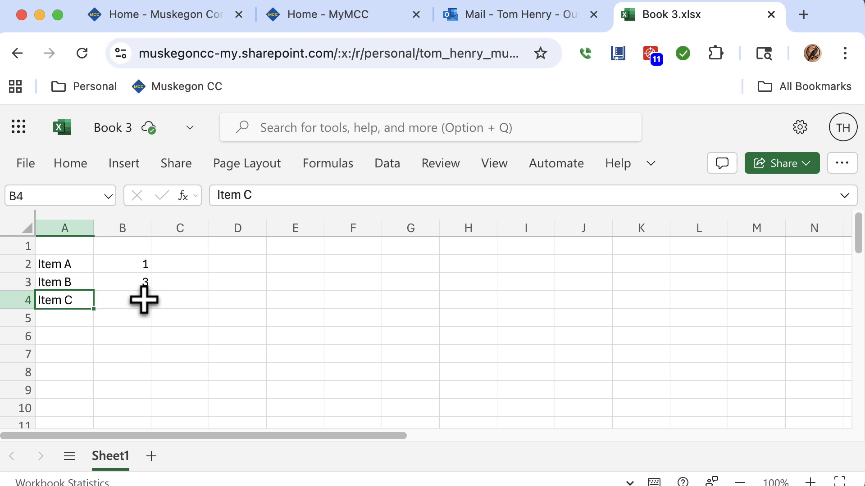
pyautogui.press('BackSpace')
pyautogui.press('Up')
pyautogui.press('BackSpace')
pyautogui.press('Up')
pyautogui.press('BackSpace')
pyautogui.press('Right')
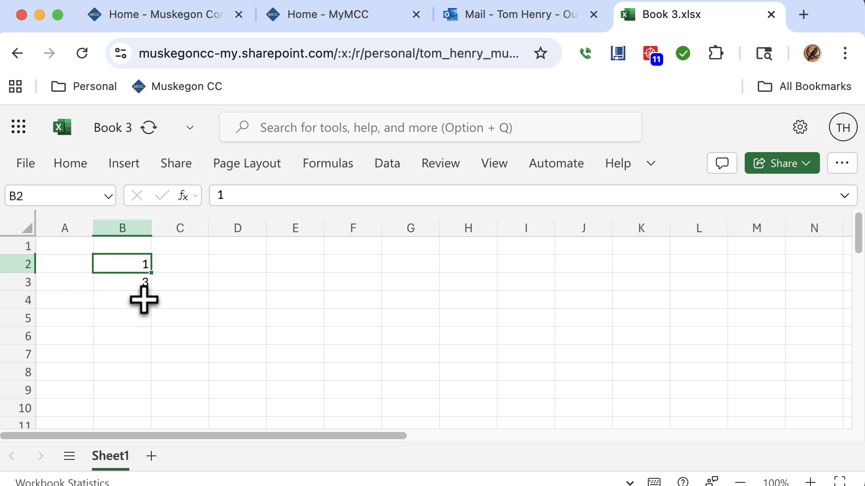
pyautogui.press('BackSpace')
pyautogui.press('Down')
pyautogui.press('Left')
pyautogui.press('Up')
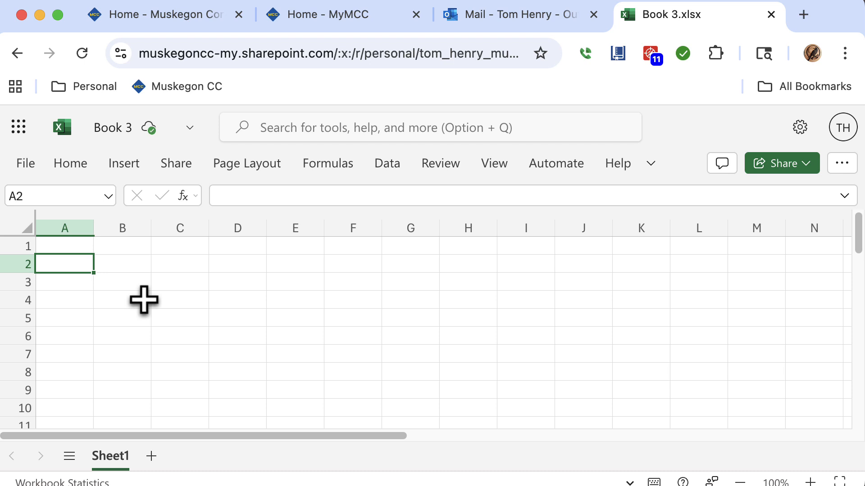
# Enter the labels Dogs, Cats and Snakes in cells A2 through A4.
pyautogui.write('Dogs')
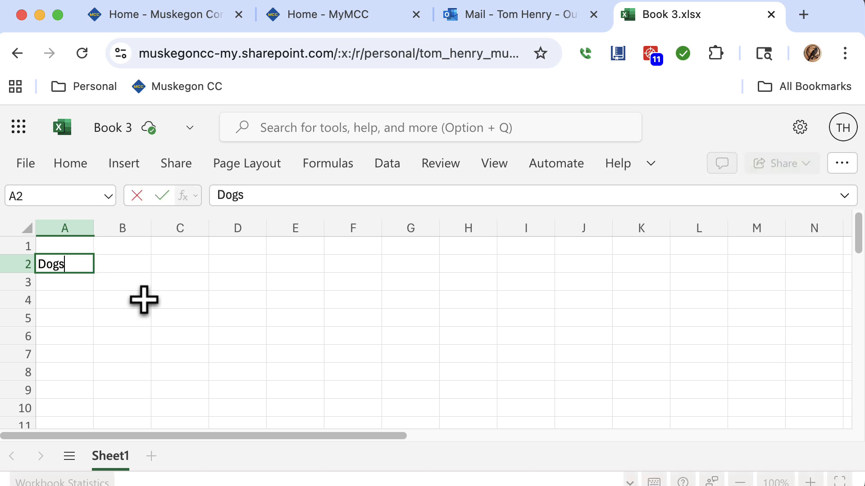
pyautogui.press('Return')
pyautogui.write('Ctas')
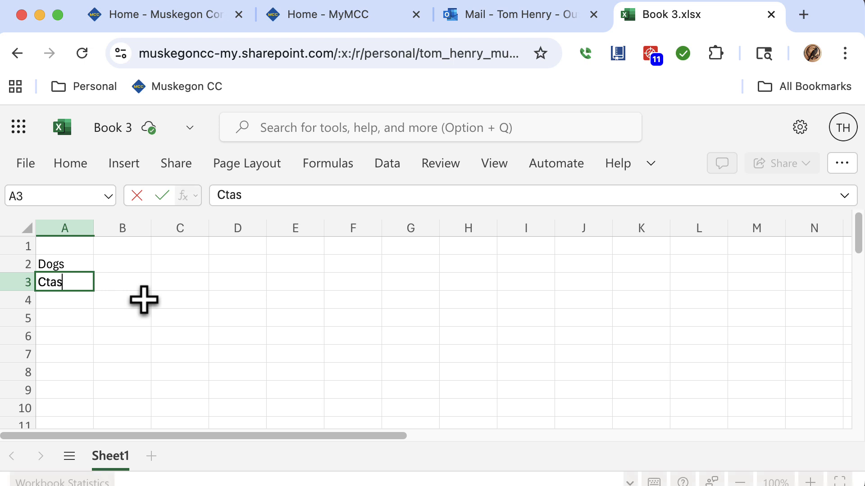
pyautogui.press('Return')
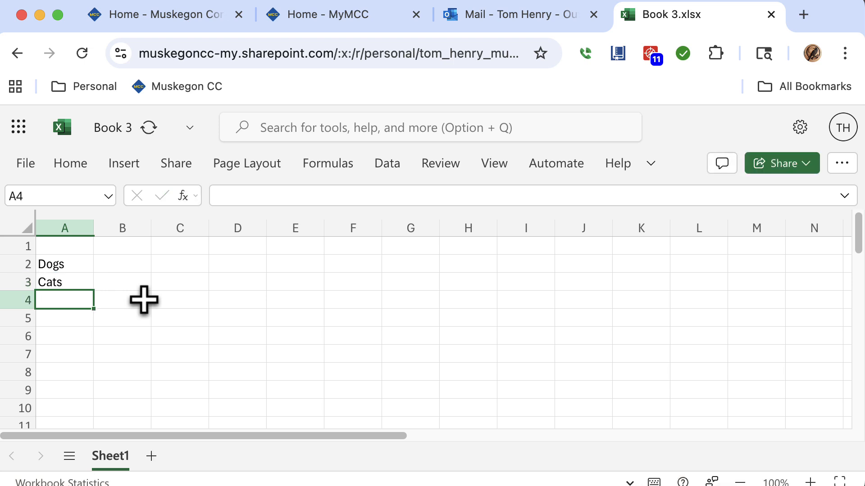
pyautogui.write('Snakes')
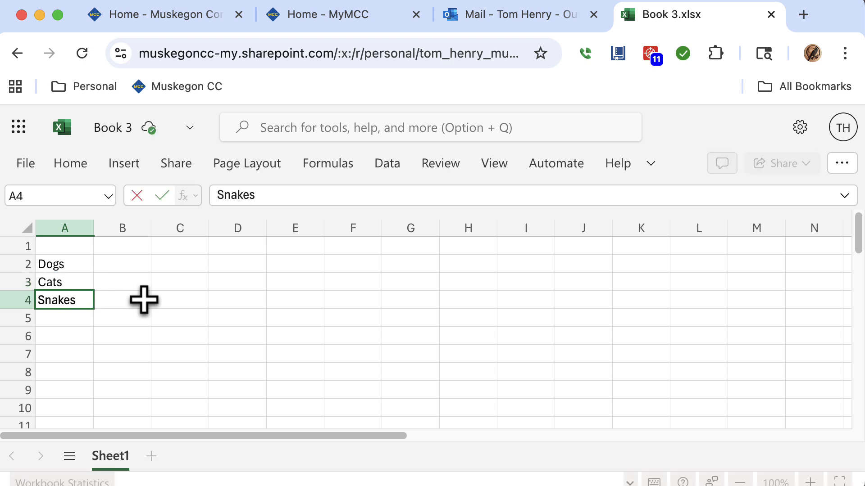
# Enter the year headers 2026, 2027 and 2028 in cells B1 through D1.
pyautogui.click(144, 300)
pyautogui.press('Up')
pyautogui.press('Up')
pyautogui.press('Up')
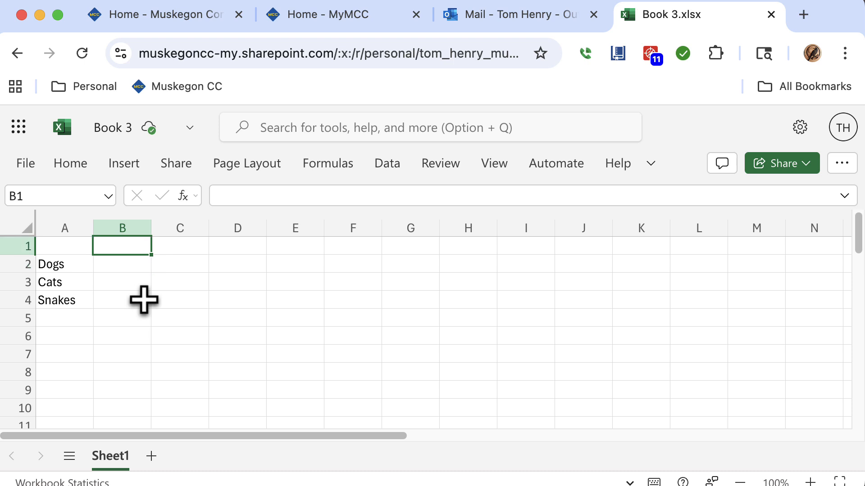
pyautogui.write('2026')
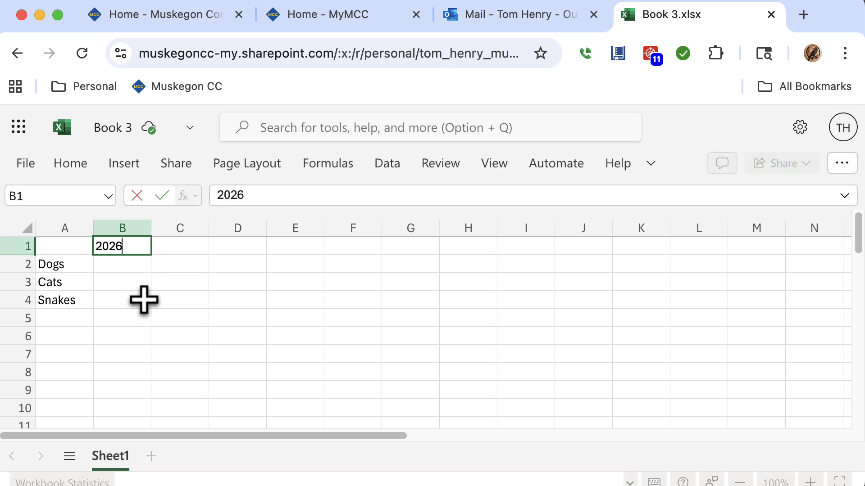
pyautogui.press('Tab')
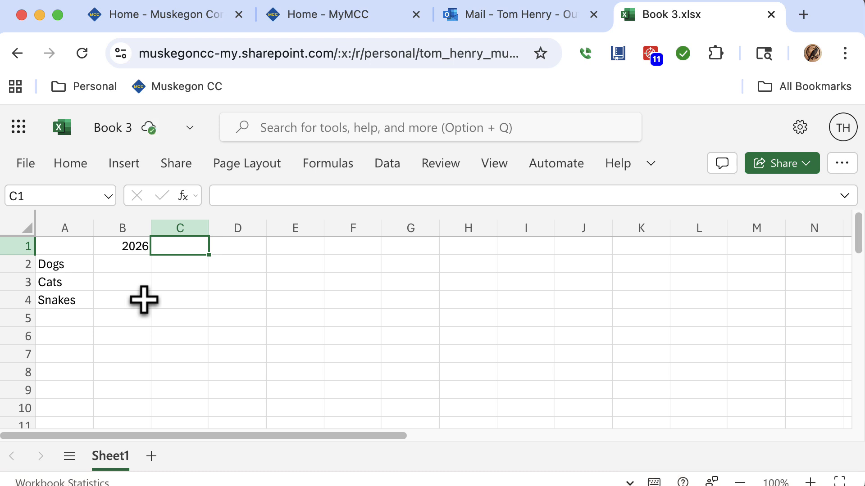
pyautogui.write('2027')
pyautogui.press('Tab')
pyautogui.write('20')
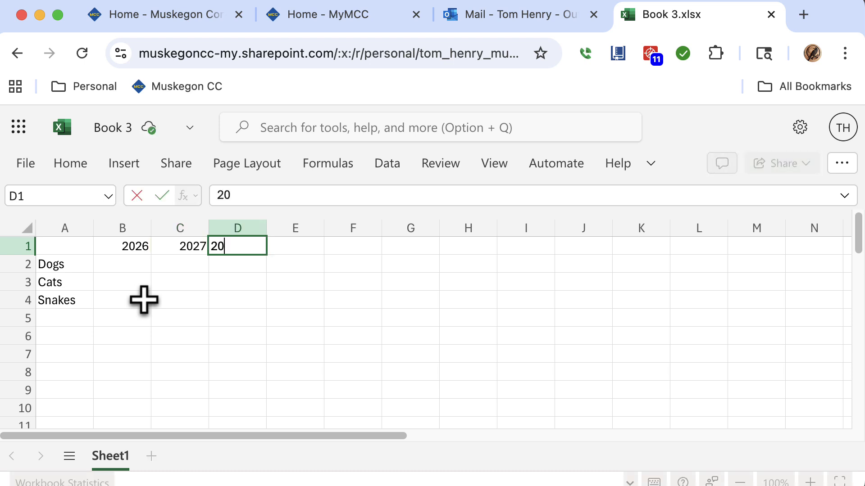
pyautogui.write('28')
pyautogui.press('Return')
# Enter the 2026 values 8, 6 and 3 in cells B2 through B4.
pyautogui.press('Left')
pyautogui.press('Left')
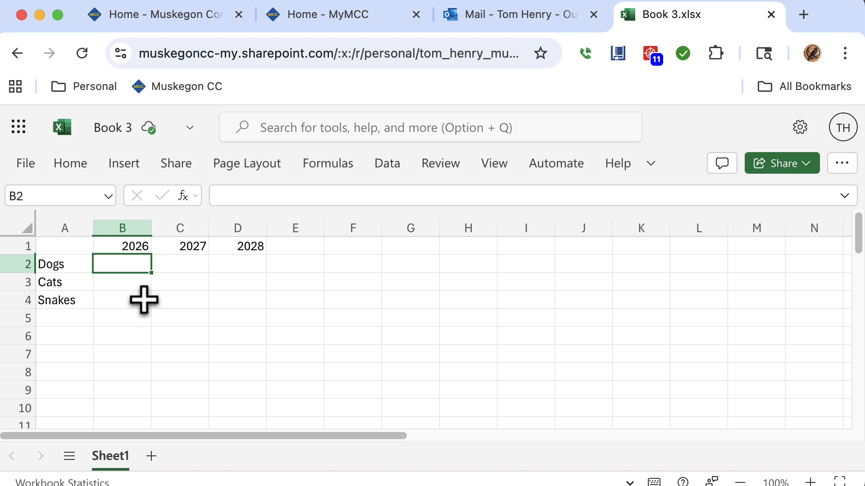
pyautogui.write('8')
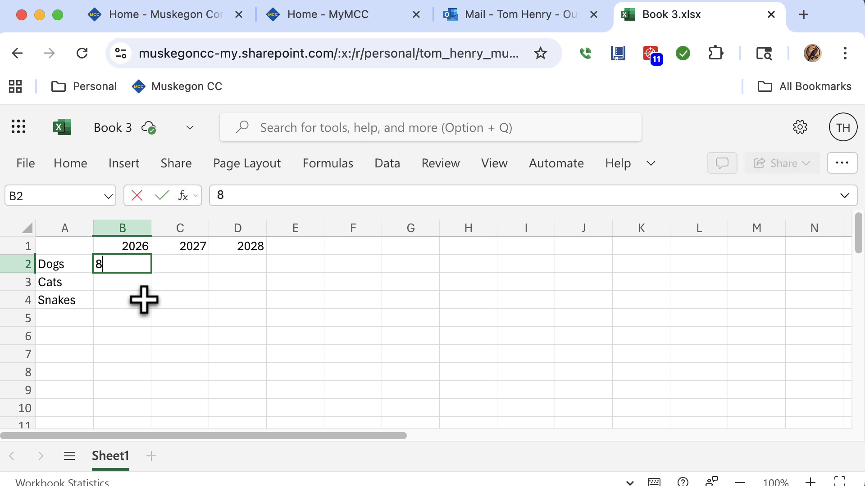
pyautogui.press('Return')
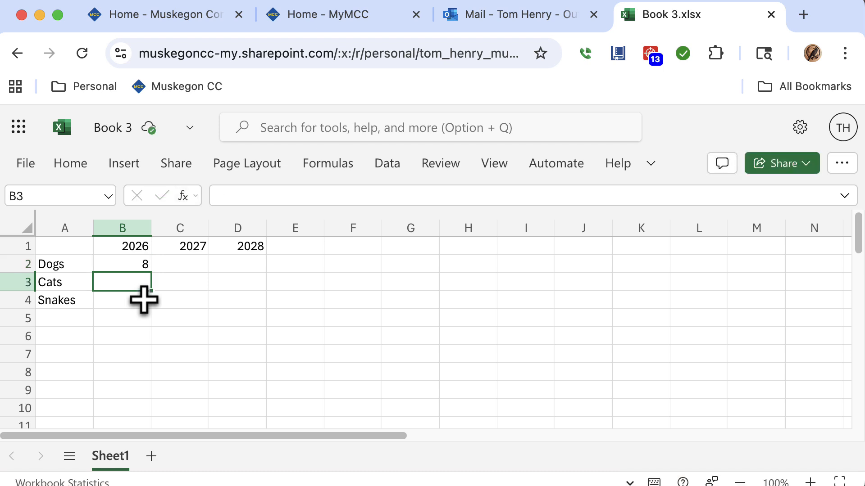
pyautogui.write('6')
pyautogui.press('Return')
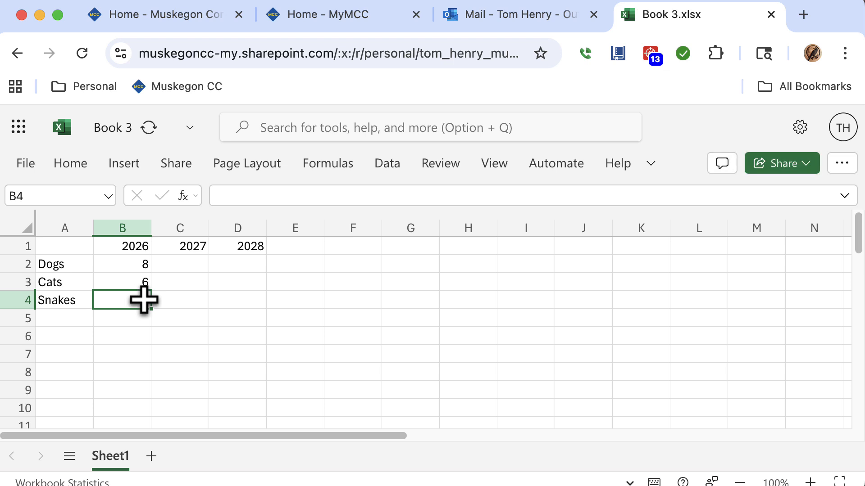
pyautogui.write('3')
pyautogui.press('Tab')
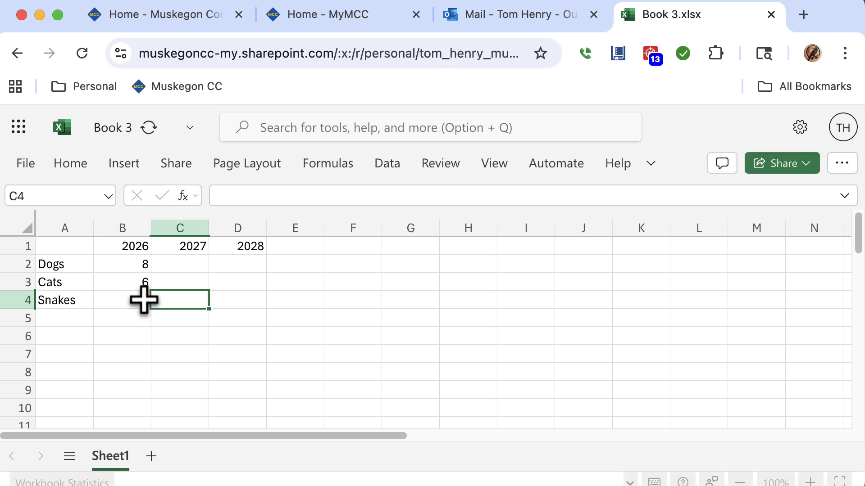
# Enter the 2027 values 14, 12 and 5 in cells C2 through C4.
pyautogui.press('Up')
pyautogui.press('Up')
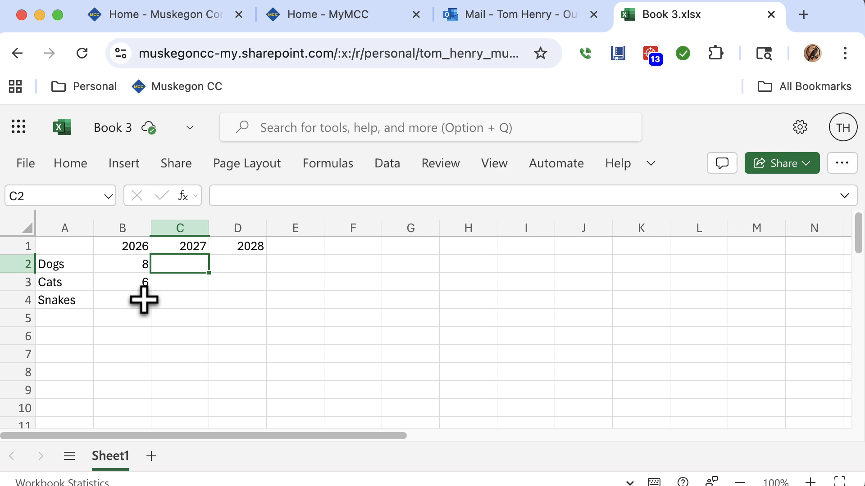
pyautogui.write('14')
pyautogui.press('Return')
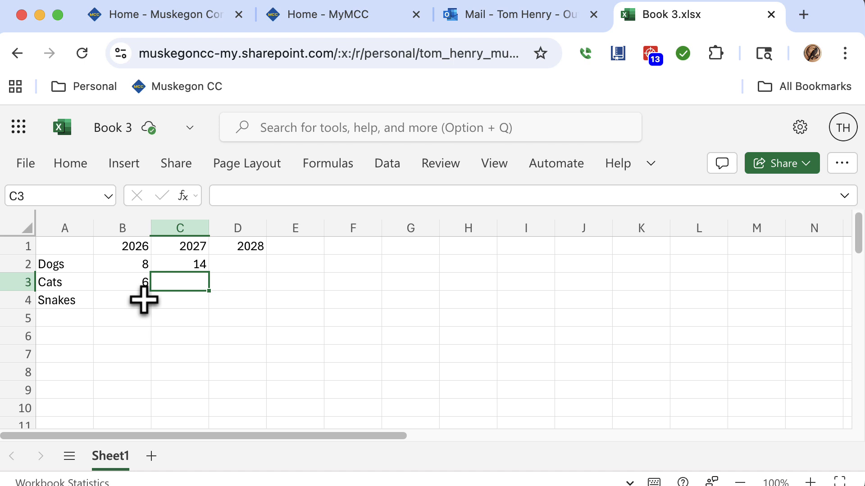
pyautogui.write('12')
pyautogui.press('Return')
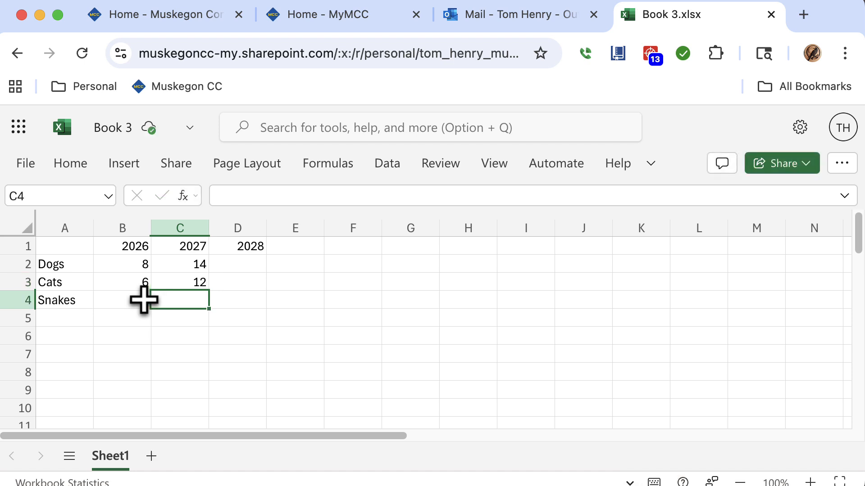
pyautogui.write('5')
pyautogui.press('Tab')
# Enter the 2028 values 15, 19 and 6 in cells D2 through D4.
pyautogui.press('Up')
pyautogui.press('Up')
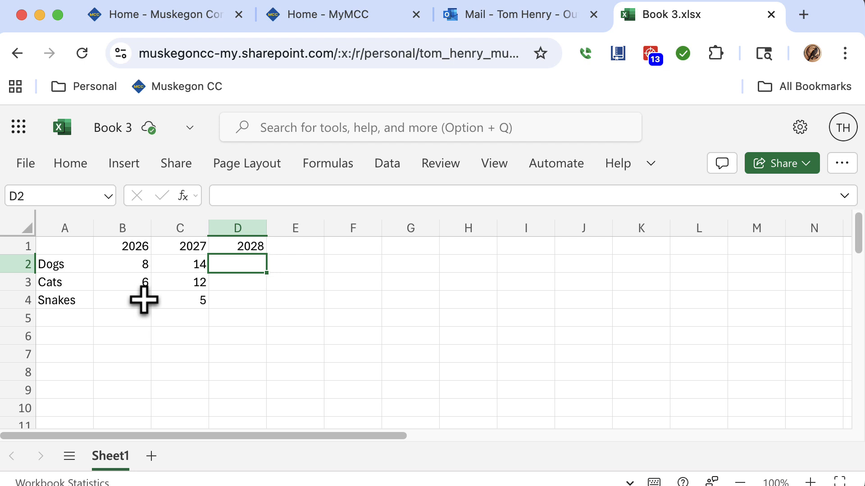
pyautogui.write('15')
pyautogui.press('Return')
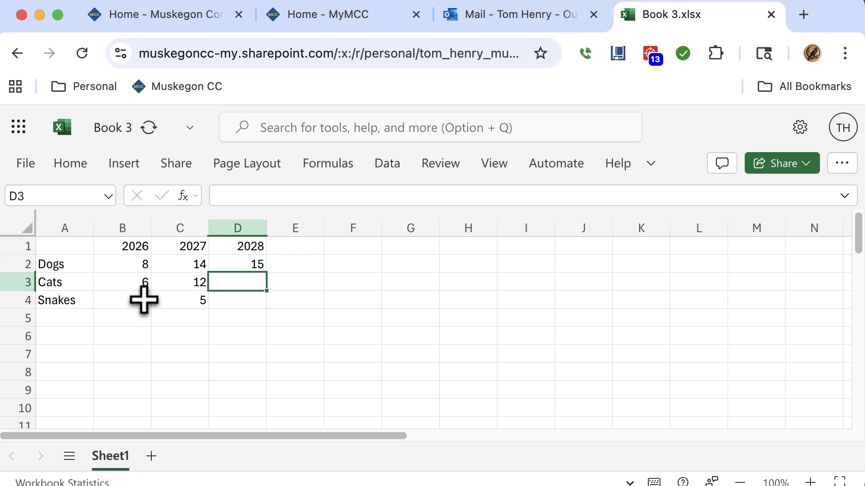
pyautogui.write('19')
pyautogui.press('Return')
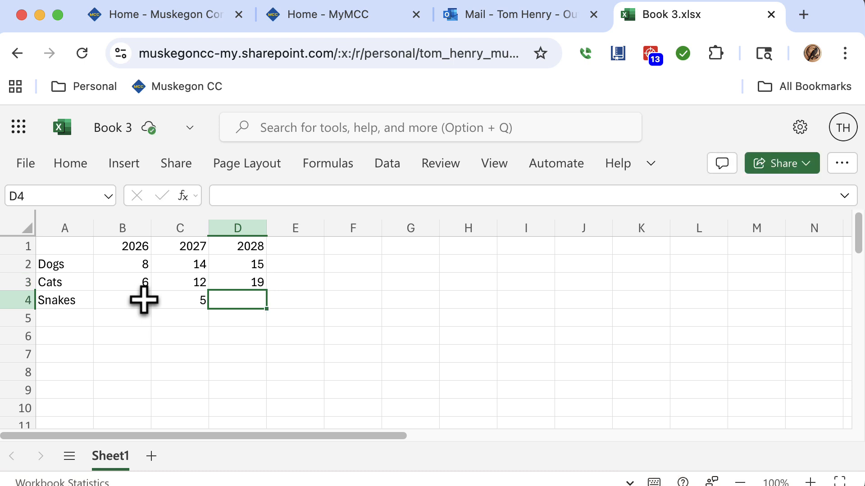
pyautogui.write('6')
pyautogui.press('Return')
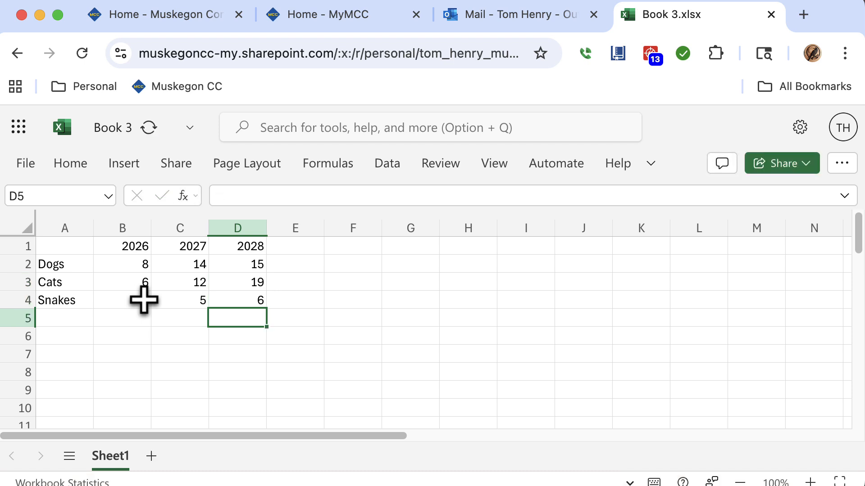
pyautogui.press('Return')
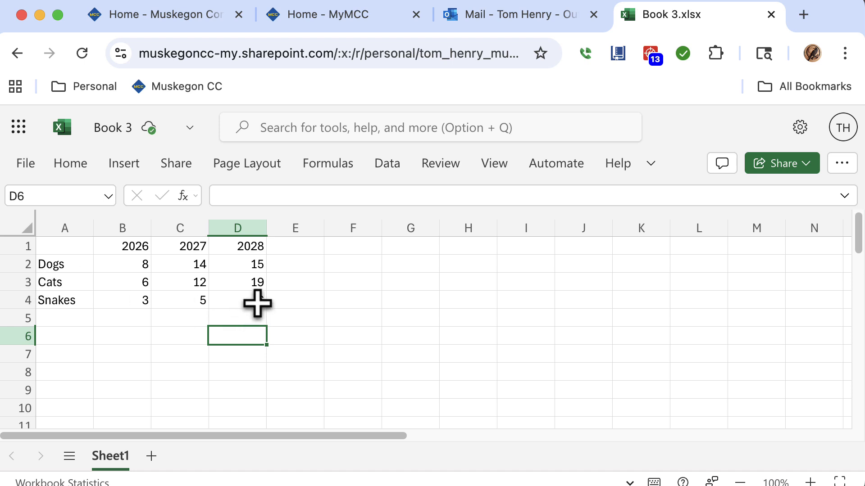
# Select cells A1 through D4 and insert the recommended clustered column chart of Dogs, Cats and Snakes by year.
pyautogui.moveTo(258, 303); pyautogui.dragTo(70, 248)
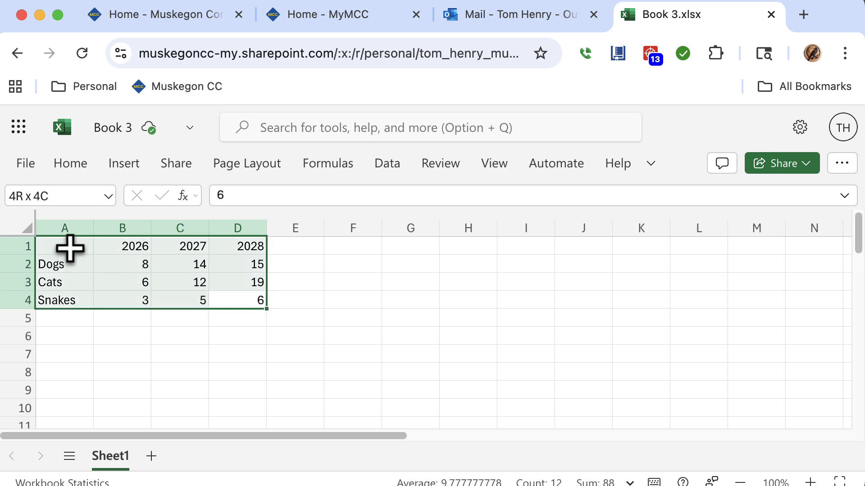
pyautogui.click(127, 170)
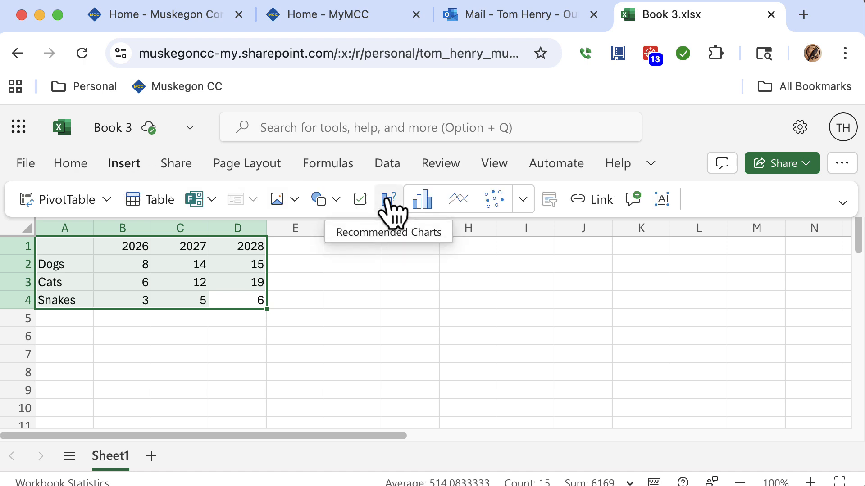
pyautogui.click(524, 205)
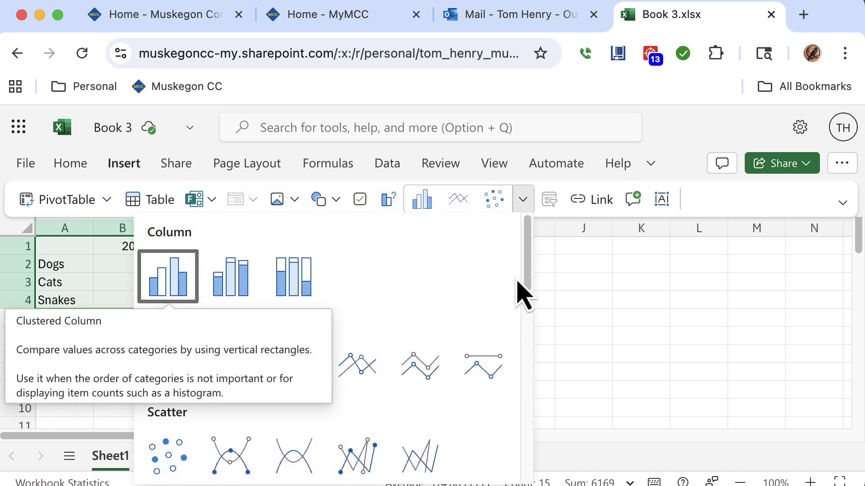
pyautogui.moveTo(533, 280); pyautogui.dragTo(514, 199)
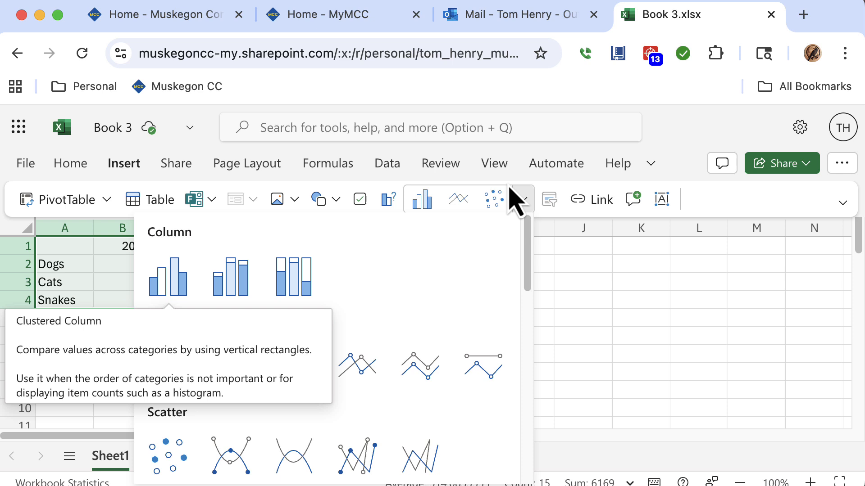
pyautogui.click(390, 202)
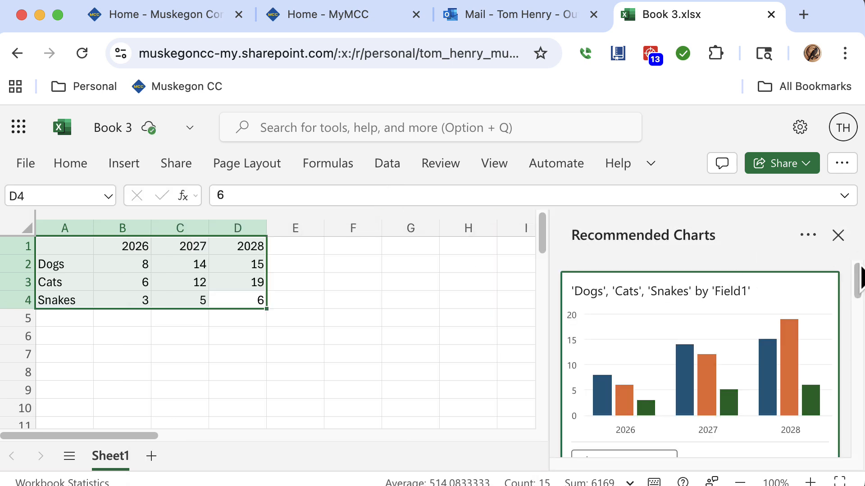
pyautogui.moveTo(859, 278); pyautogui.dragTo(859, 281)
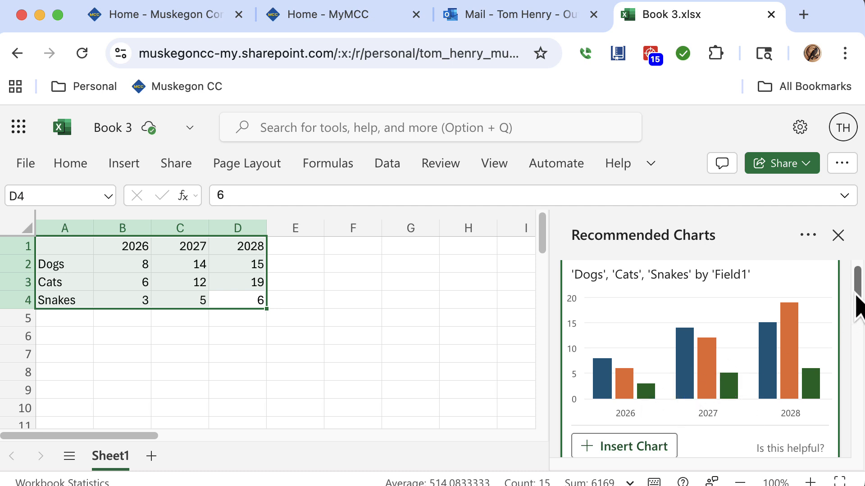
pyautogui.moveTo(855, 273); pyautogui.dragTo(857, 469)
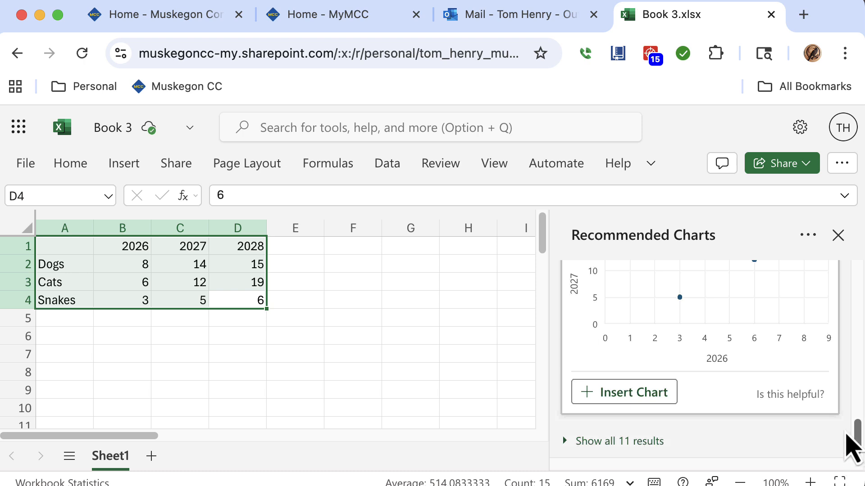
pyautogui.click(651, 443)
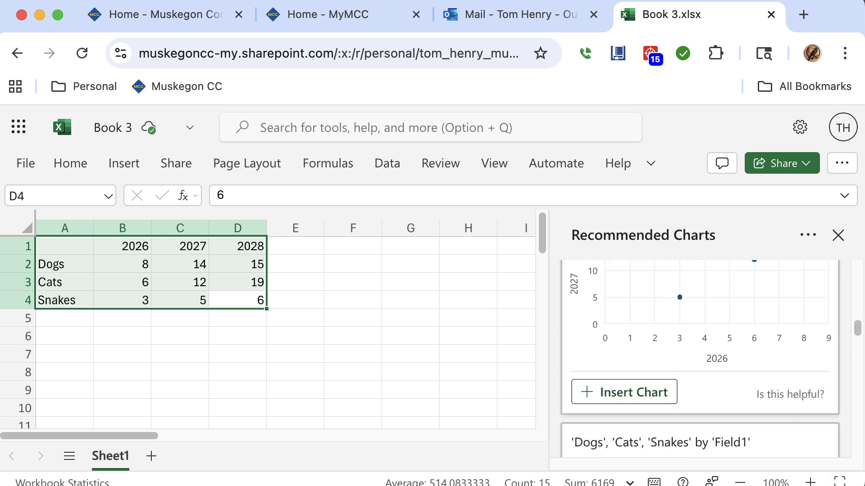
pyautogui.moveTo(855, 329); pyautogui.dragTo(807, 251)
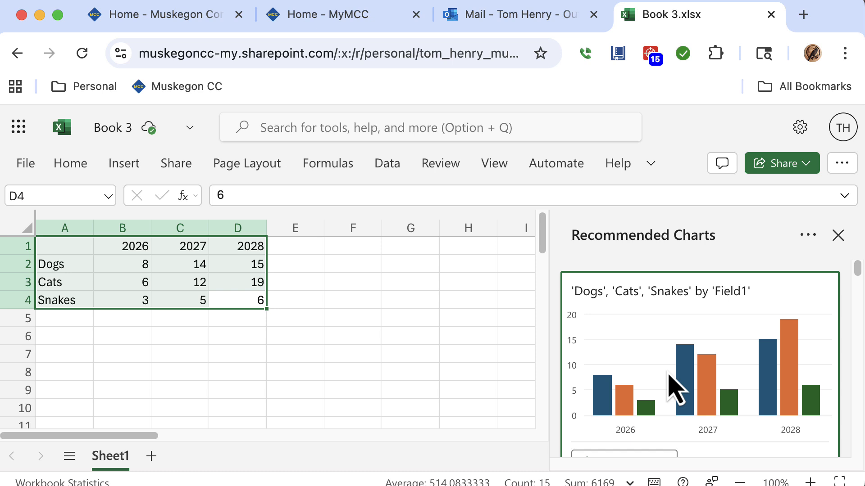
pyautogui.click(676, 390)
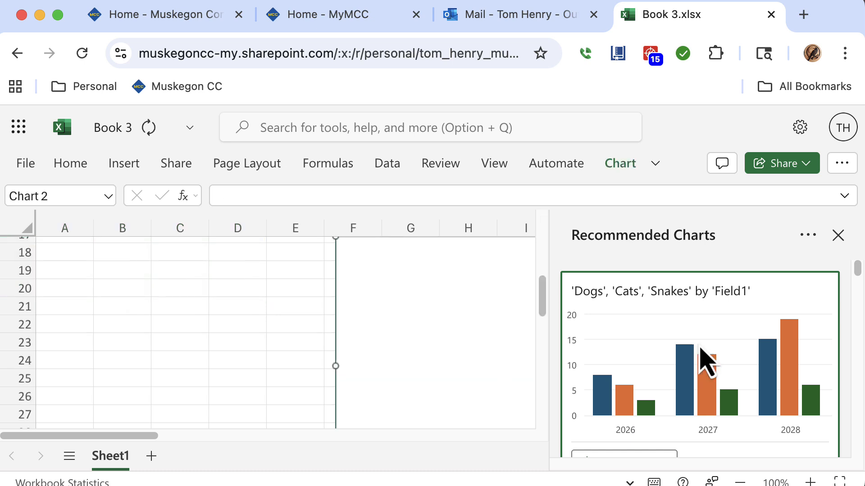
pyautogui.click(838, 235)
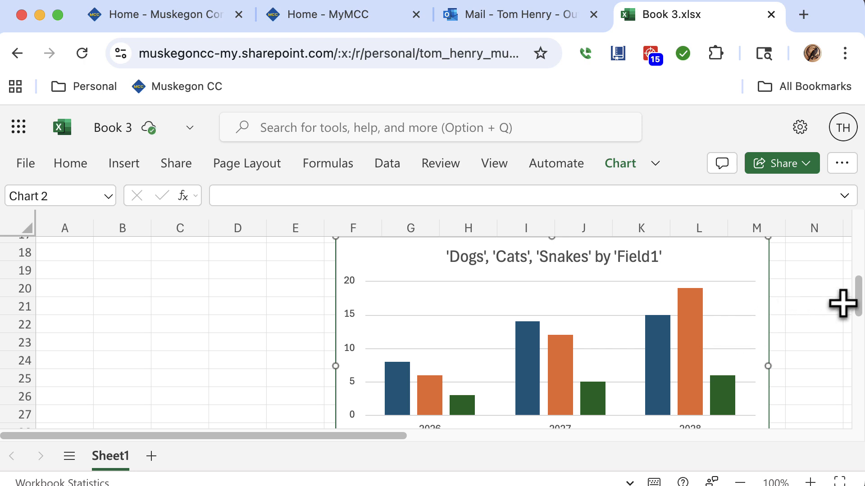
# Set the chart title to Pet Shop Inventory.
pyautogui.scroll(1, 858, 298)
pyautogui.doubleClick(631, 284)
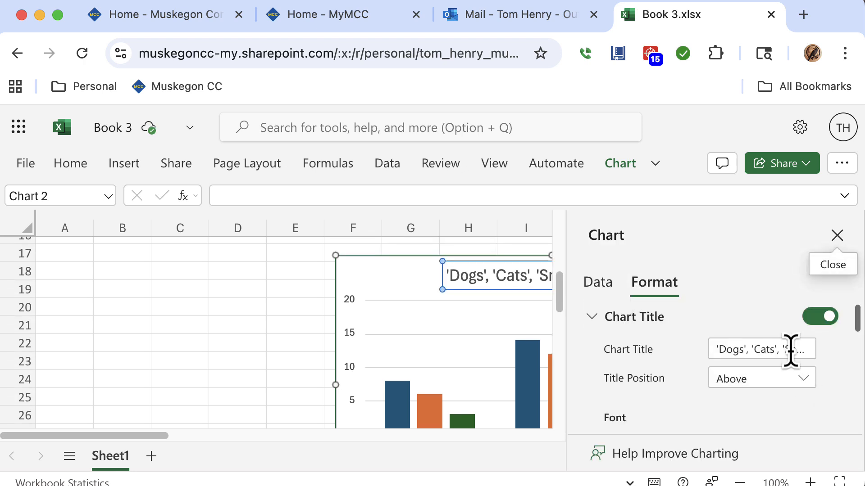
pyautogui.click(789, 351)
pyautogui.press('super+a')
pyautogui.press('BackSpace')
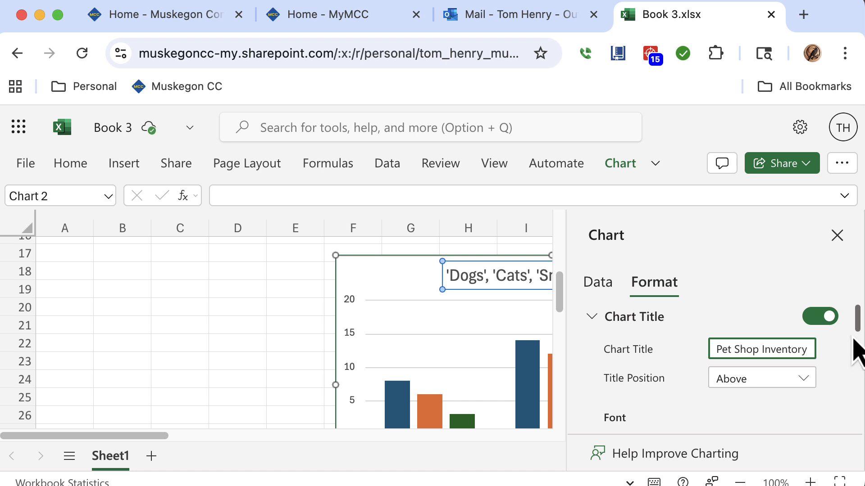
# Set the chart title font to Arial Black at size 12.
pyautogui.scroll(-1, 858, 349)
pyautogui.click(756, 373)
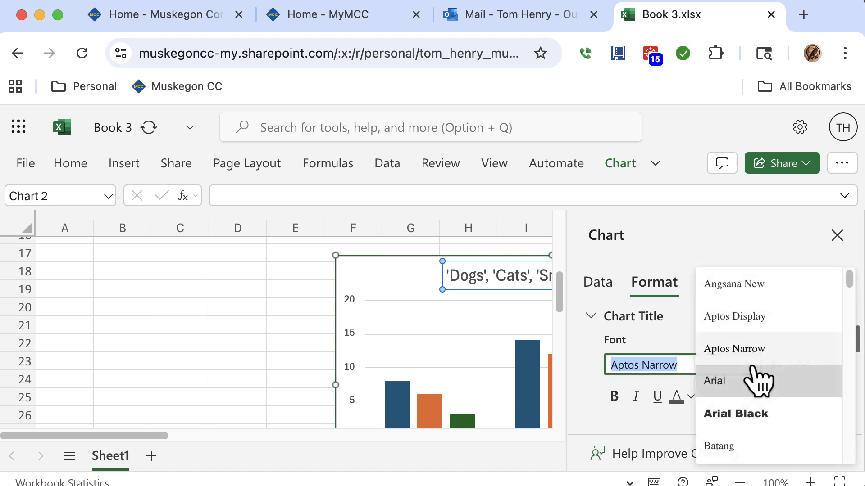
pyautogui.click(757, 414)
pyautogui.click(804, 366)
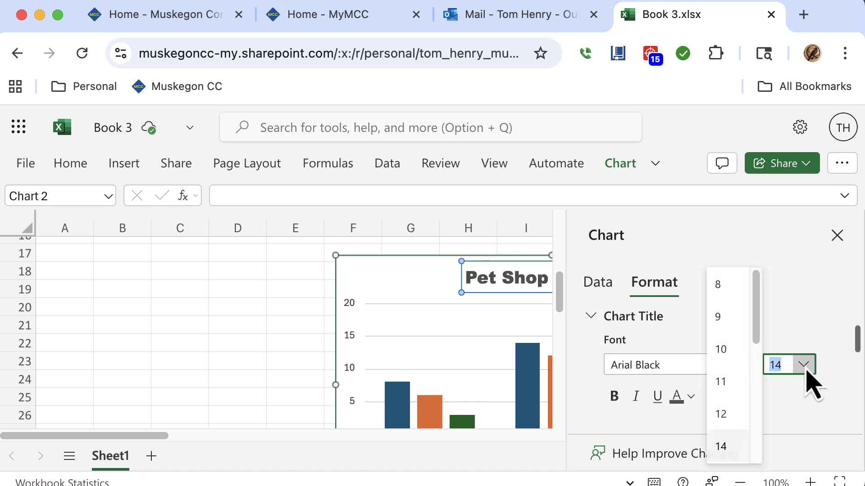
pyautogui.click(728, 414)
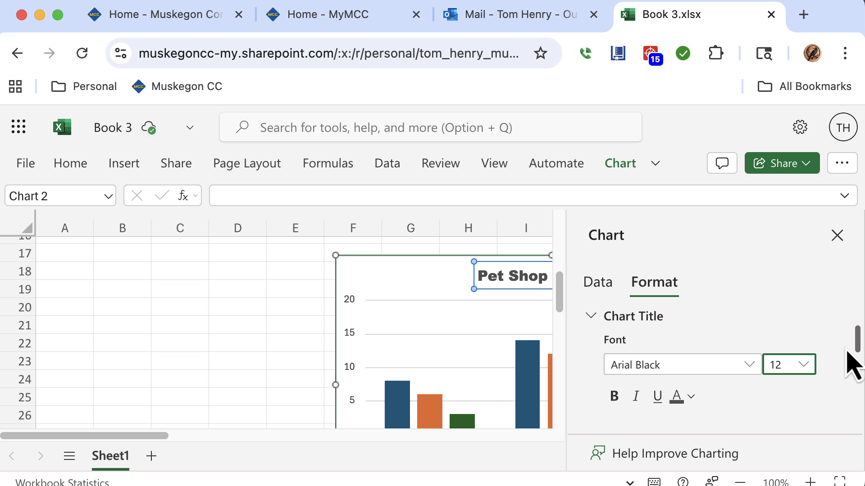
# Fill the Dogs series bars with dark gray.
pyautogui.moveTo(859, 344); pyautogui.dragTo(837, 419)
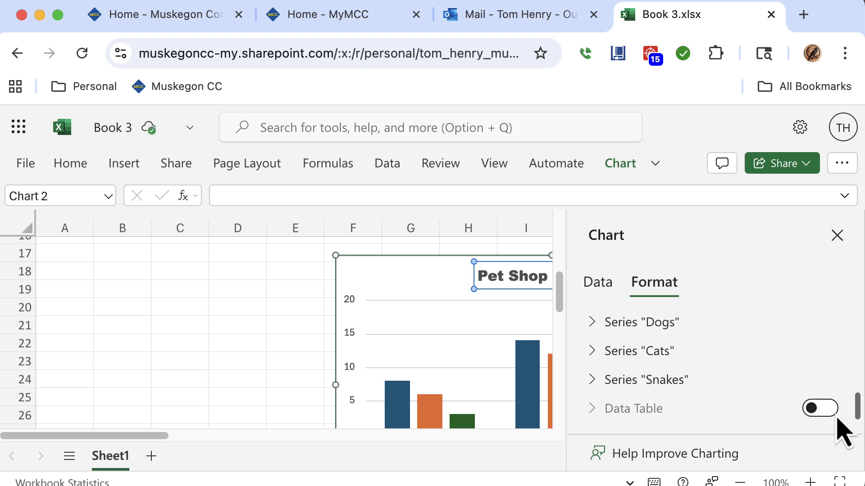
pyautogui.click(592, 330)
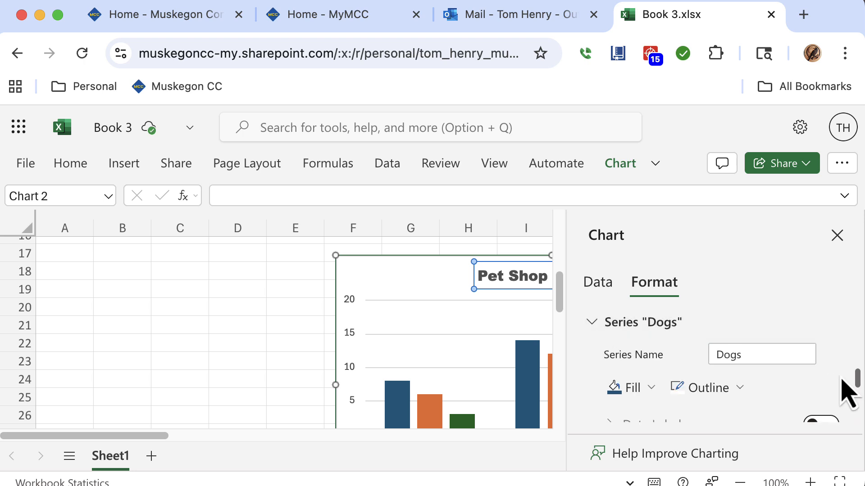
pyautogui.moveTo(858, 387); pyautogui.dragTo(851, 405)
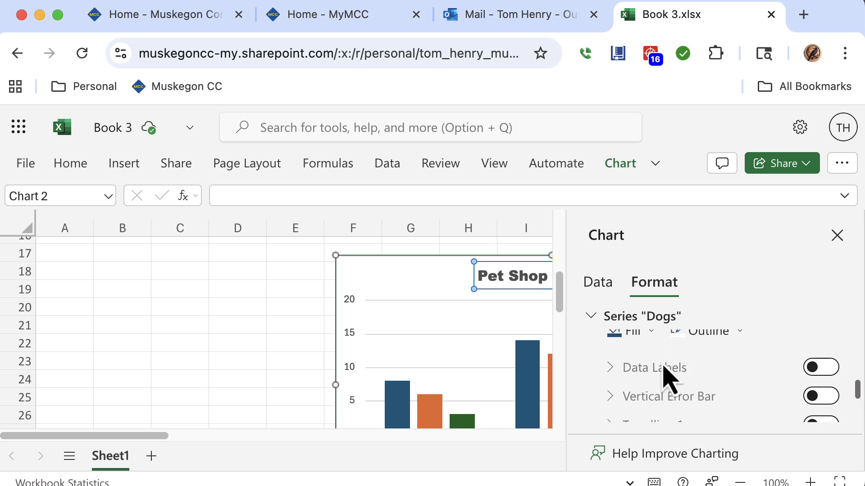
pyautogui.scroll(2, 656, 351)
pyautogui.click(650, 390)
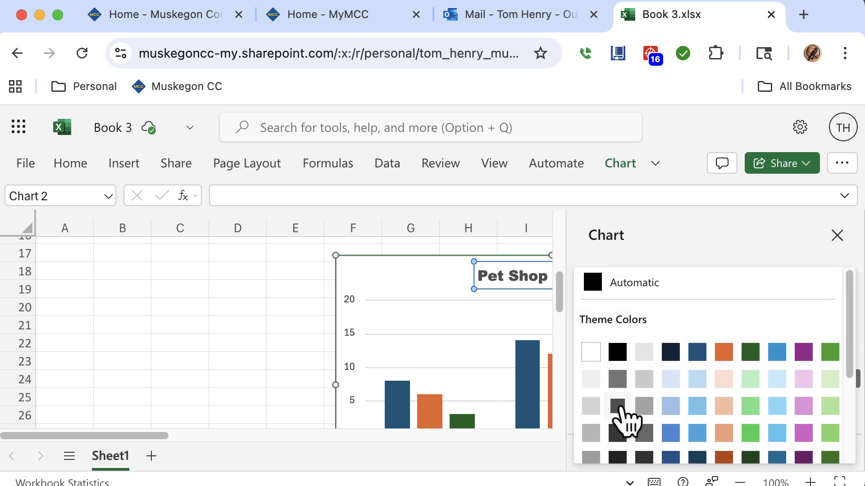
pyautogui.click(618, 407)
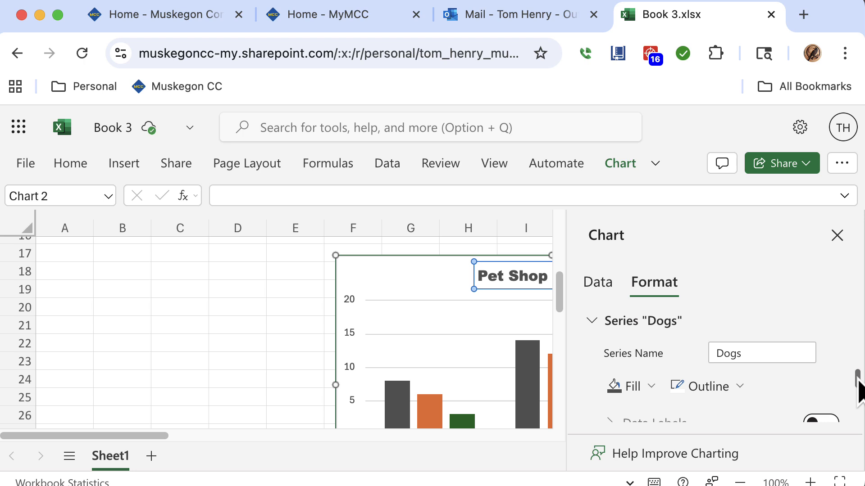
# Fill the Cats series bars with a medium gray.
pyautogui.moveTo(857, 379); pyautogui.dragTo(841, 428)
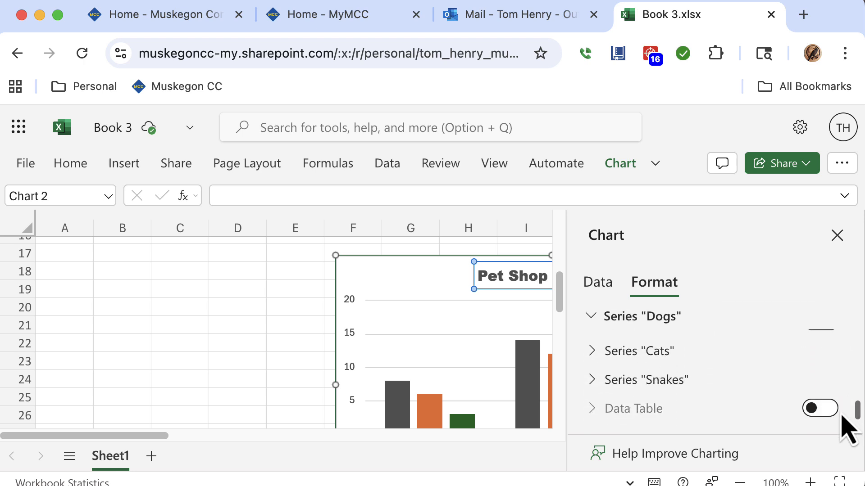
pyautogui.click(593, 354)
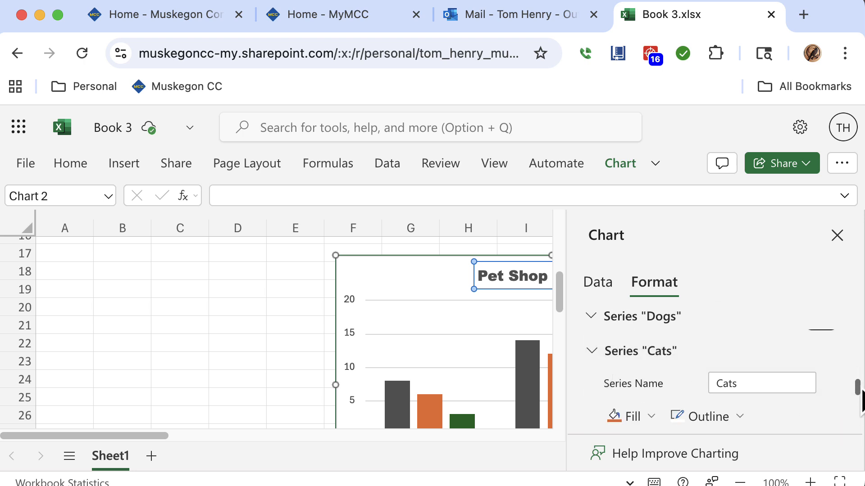
pyautogui.moveTo(858, 391); pyautogui.dragTo(860, 404)
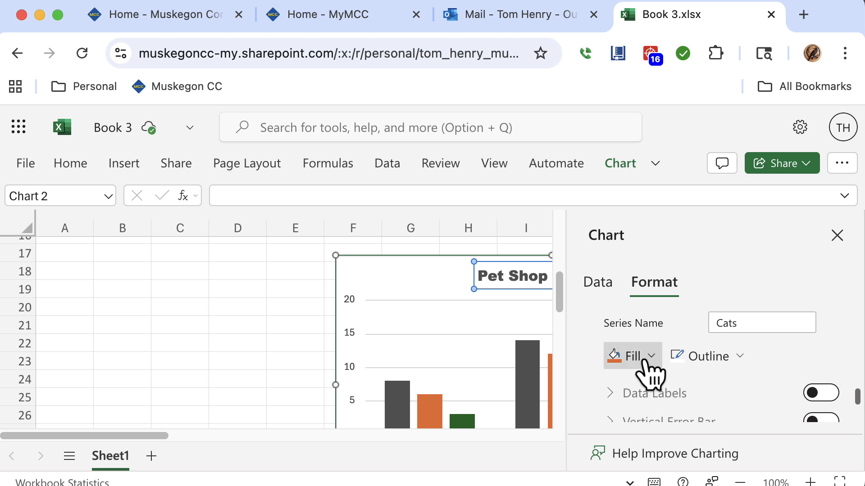
pyautogui.click(649, 361)
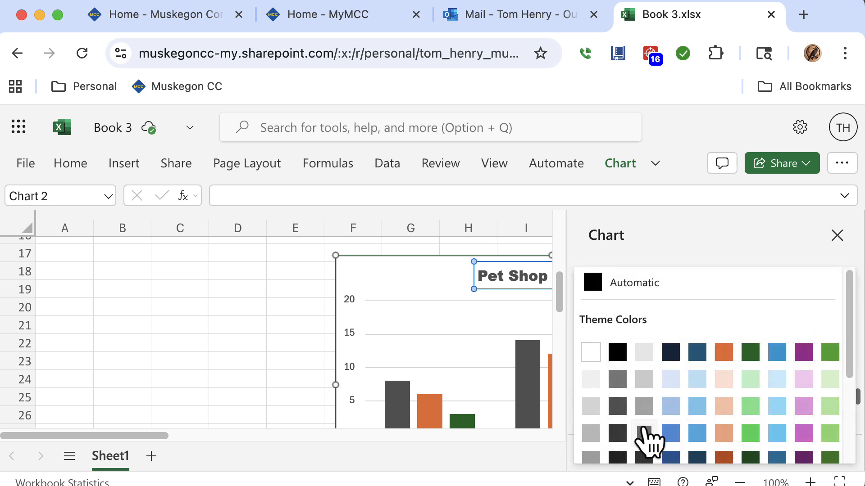
pyautogui.click(644, 432)
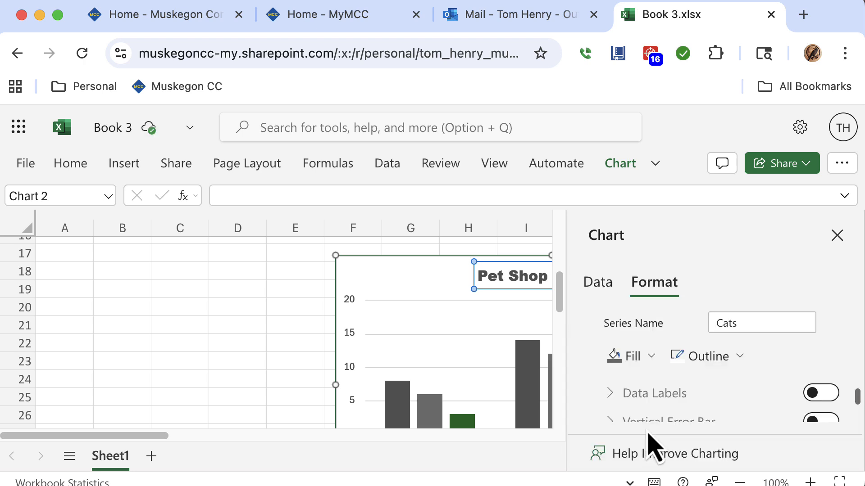
pyautogui.click(647, 357)
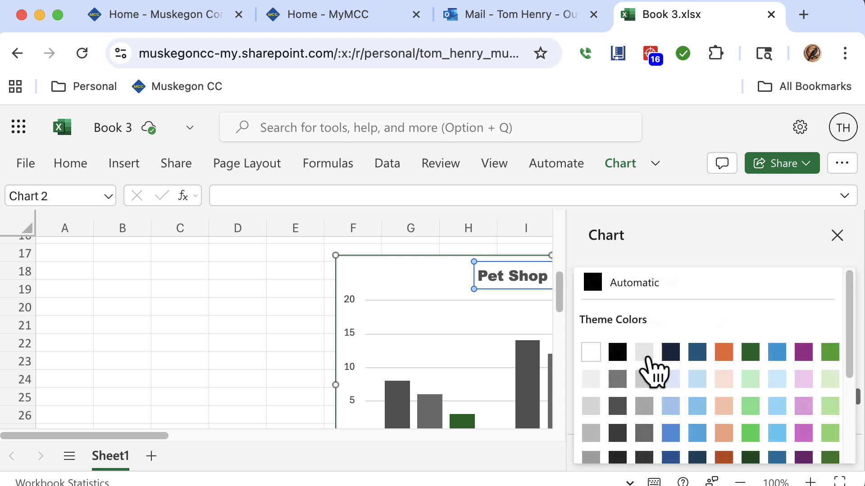
pyautogui.click(648, 412)
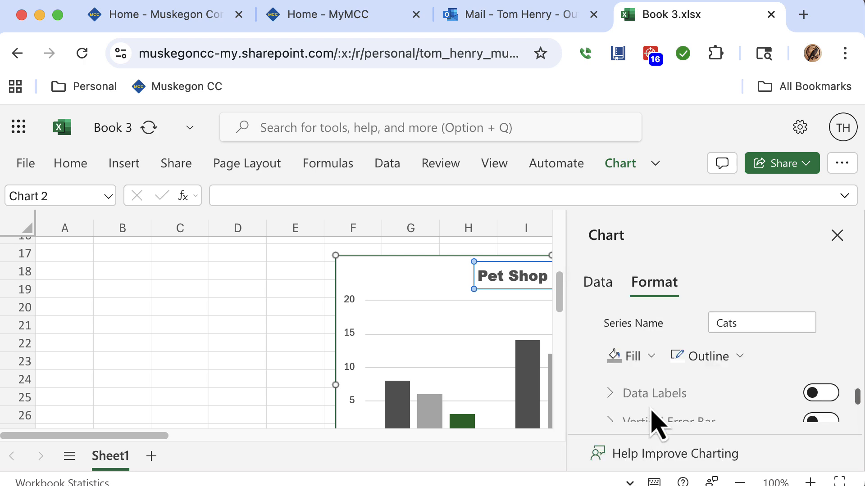
# Fill the Snakes series bars with a light gray.
pyautogui.moveTo(858, 401); pyautogui.dragTo(857, 410)
pyautogui.click(597, 391)
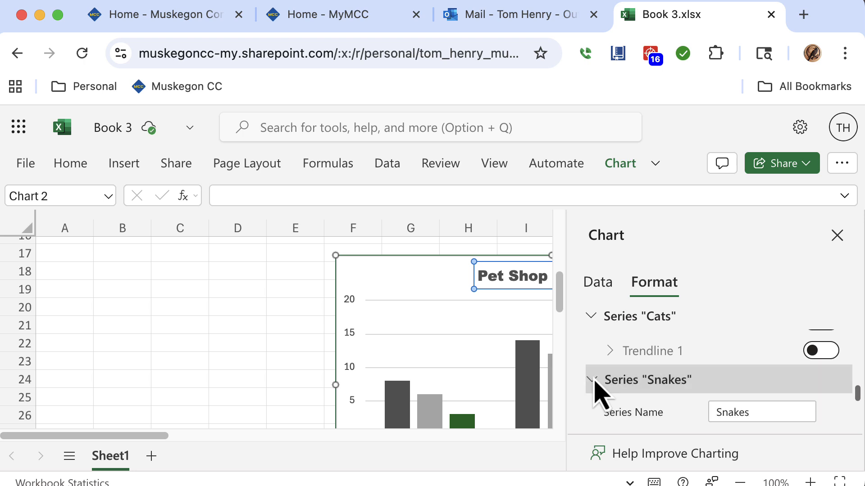
pyautogui.moveTo(857, 398); pyautogui.dragTo(858, 408)
pyautogui.scroll(1, 653, 343)
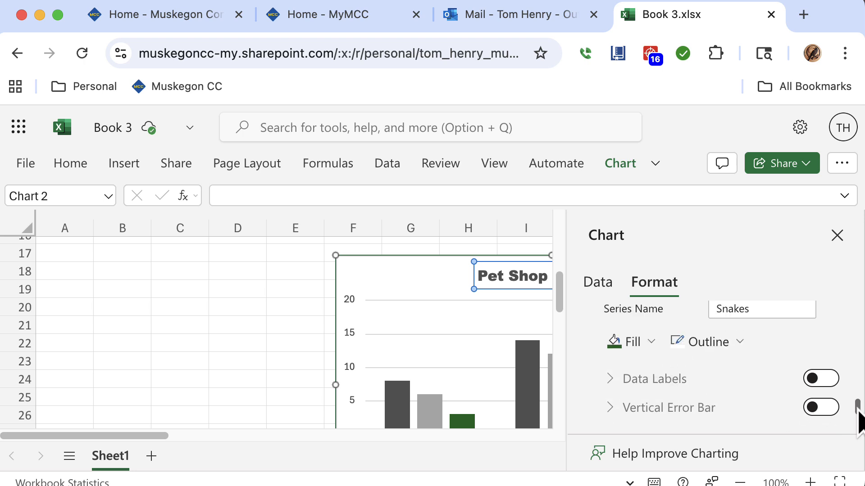
pyautogui.click(644, 345)
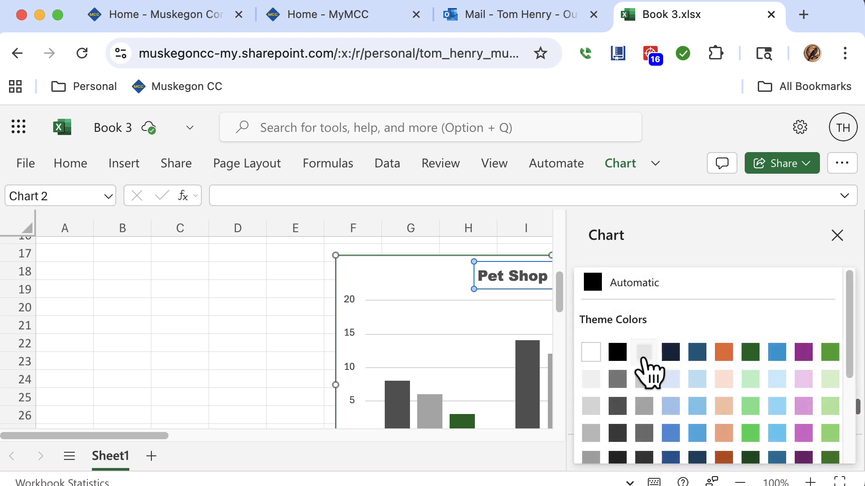
pyautogui.click(647, 381)
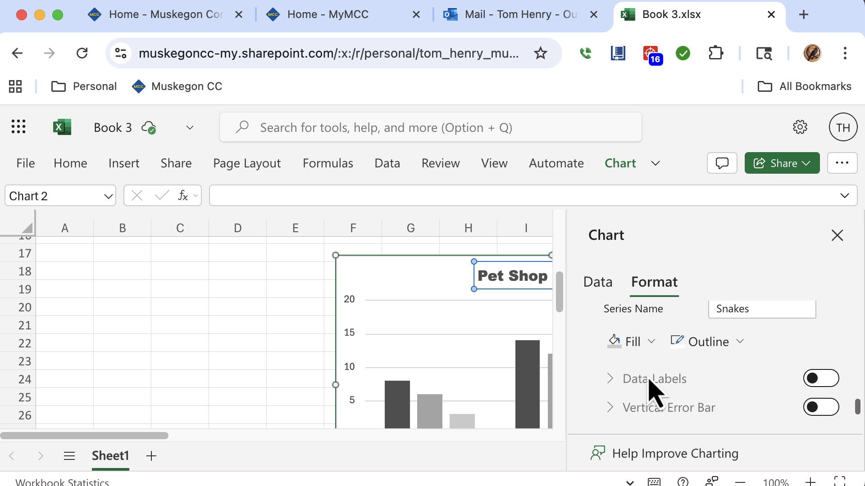
# Close the chart pane, delete the Field1 horizontal axis title, then delete the selected chart.
pyautogui.click(837, 236)
pyautogui.moveTo(858, 291); pyautogui.dragTo(858, 315)
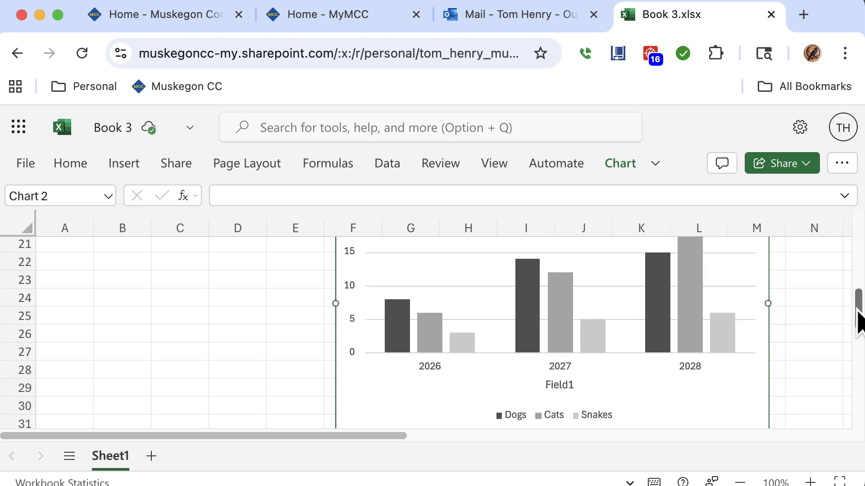
pyautogui.click(564, 392)
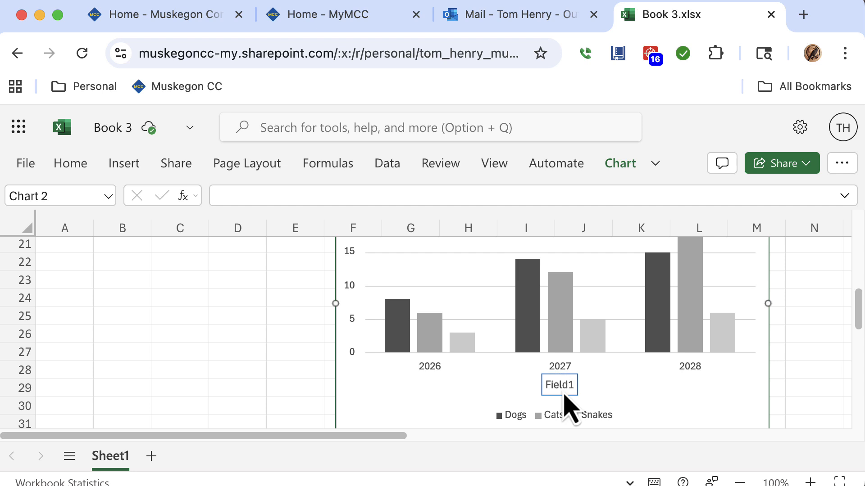
pyautogui.click(566, 392)
pyautogui.press('Delete')
pyautogui.press('Delete')
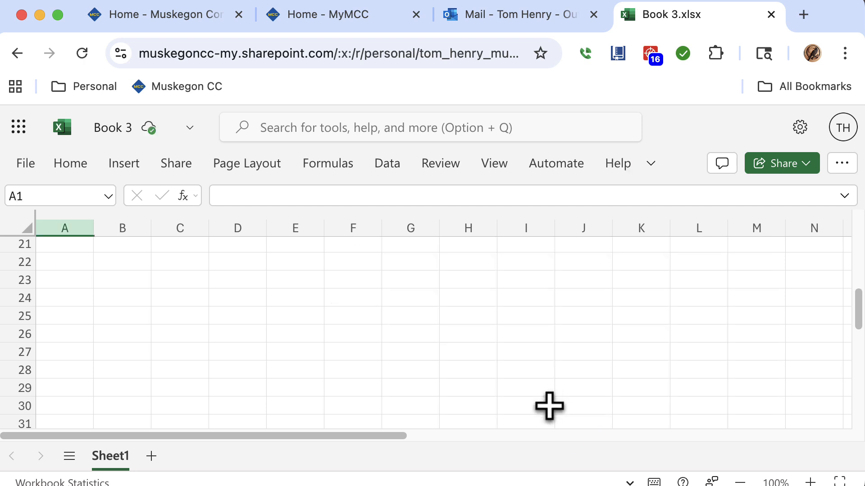
# Restore the deleted Pet Shop Inventory chart and move it just below the data table.
pyautogui.press('super+z')
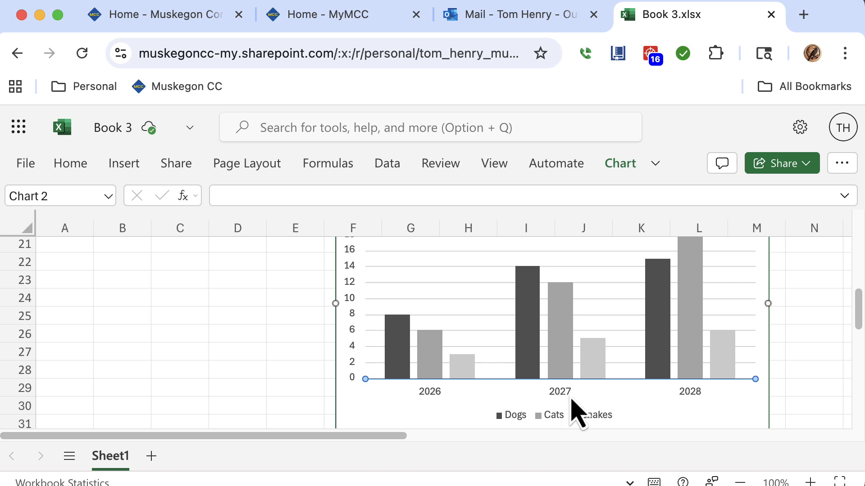
pyautogui.moveTo(859, 328); pyautogui.dragTo(851, 299)
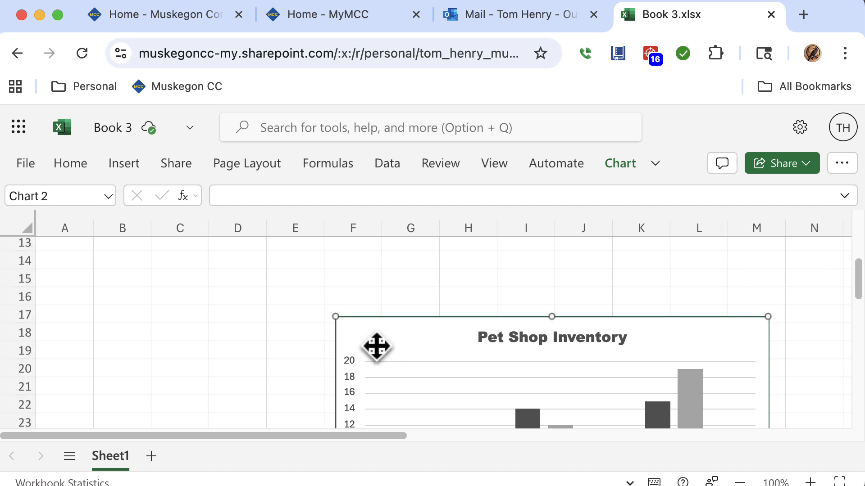
pyautogui.moveTo(388, 341); pyautogui.dragTo(135, 347)
pyautogui.moveTo(153, 354); pyautogui.dragTo(145, 351)
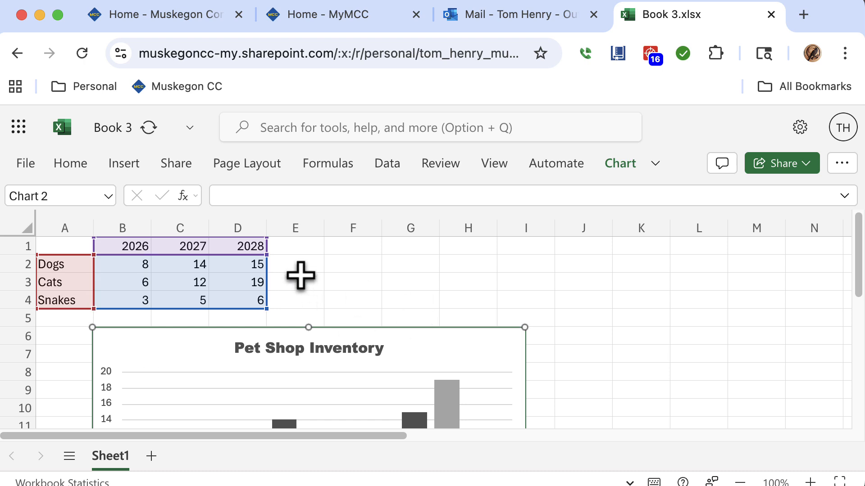
pyautogui.click(721, 303)
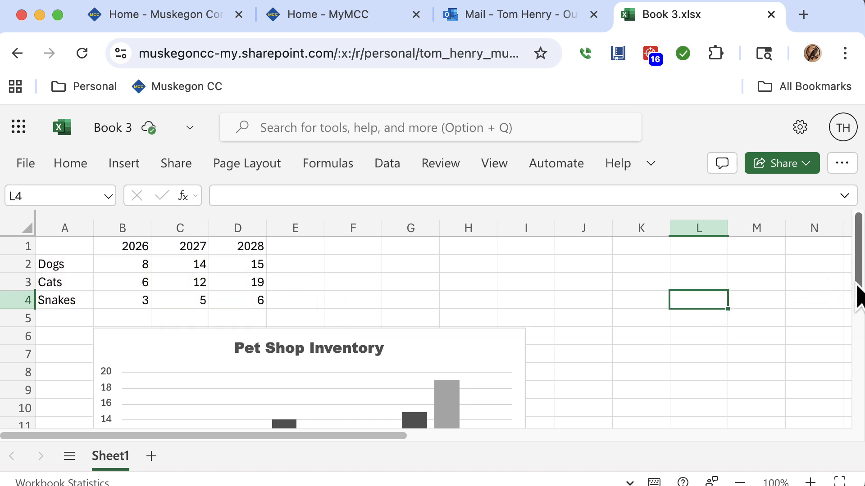
pyautogui.click(802, 320)
pyautogui.click(518, 301)
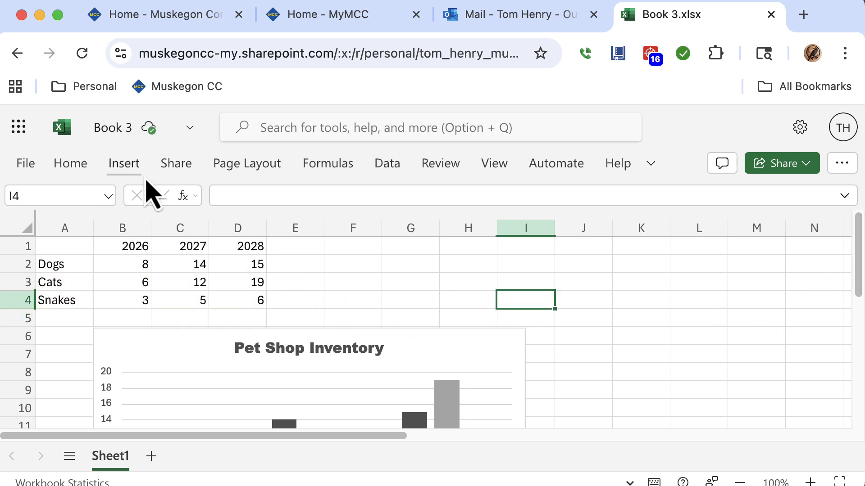
pyautogui.click(25, 163)
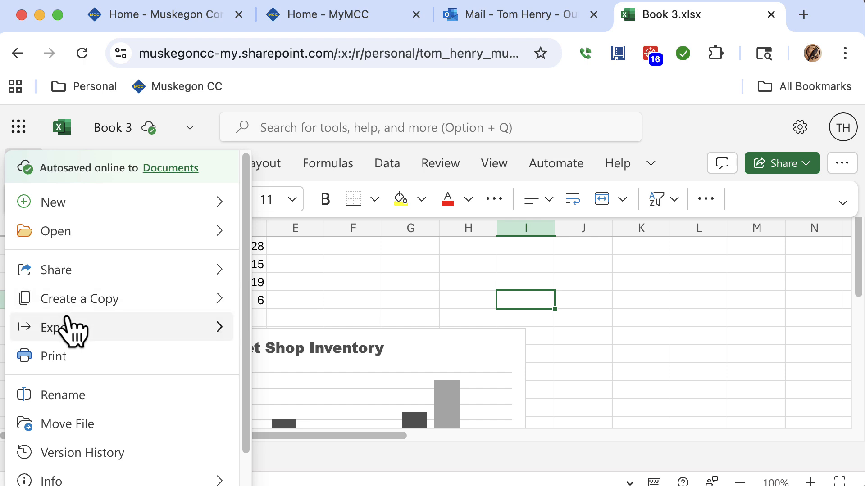
pyautogui.moveTo(73, 328)
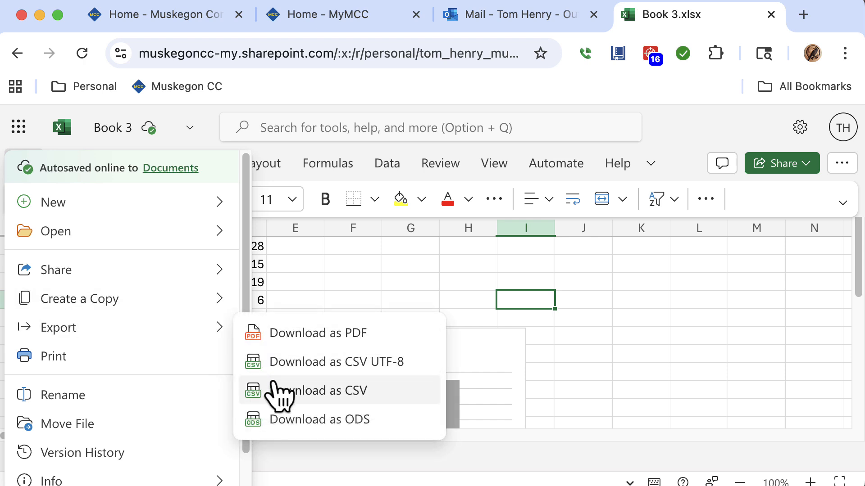
pyautogui.click(342, 308)
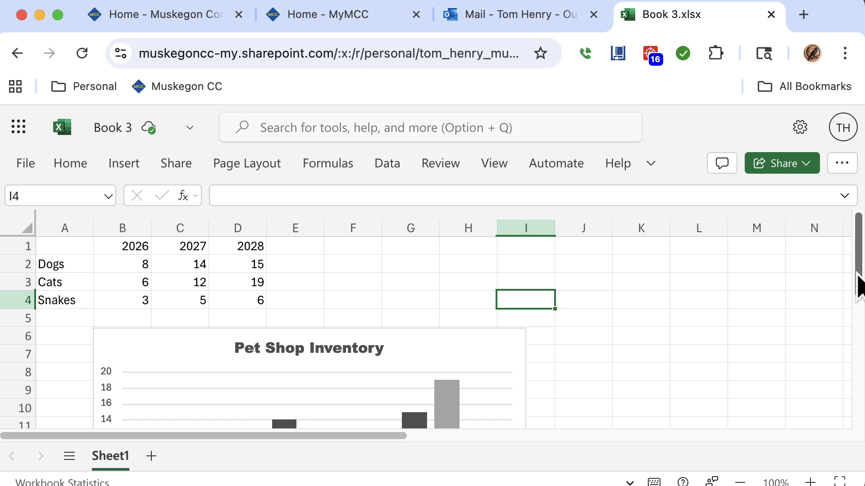
# Copy the Pet Shop Inventory chart.
pyautogui.moveTo(858, 274); pyautogui.dragTo(845, 302)
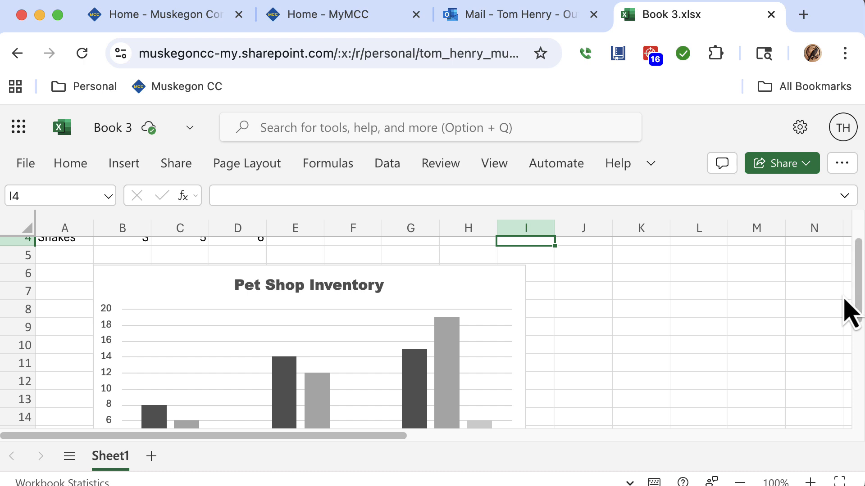
pyautogui.click(488, 298)
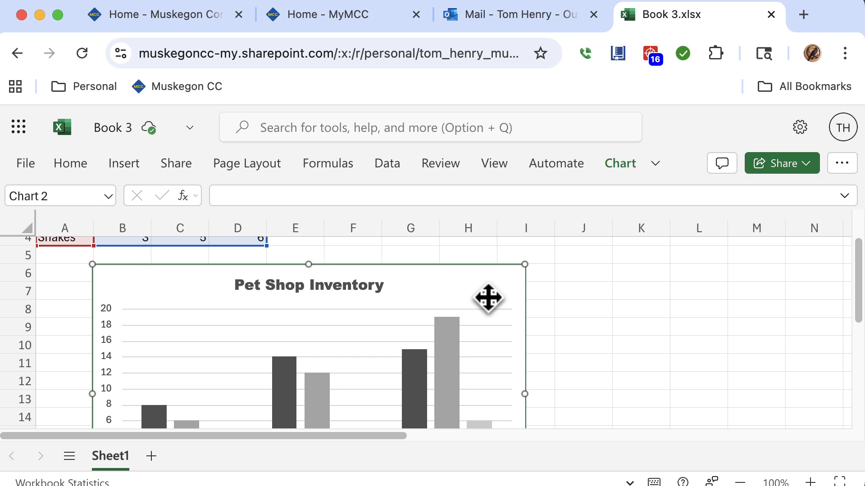
pyautogui.rightClick(488, 298)
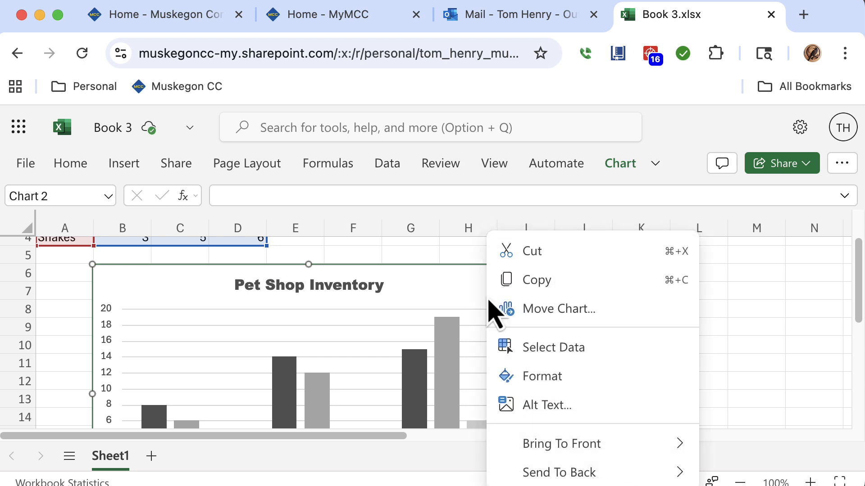
pyautogui.click(510, 285)
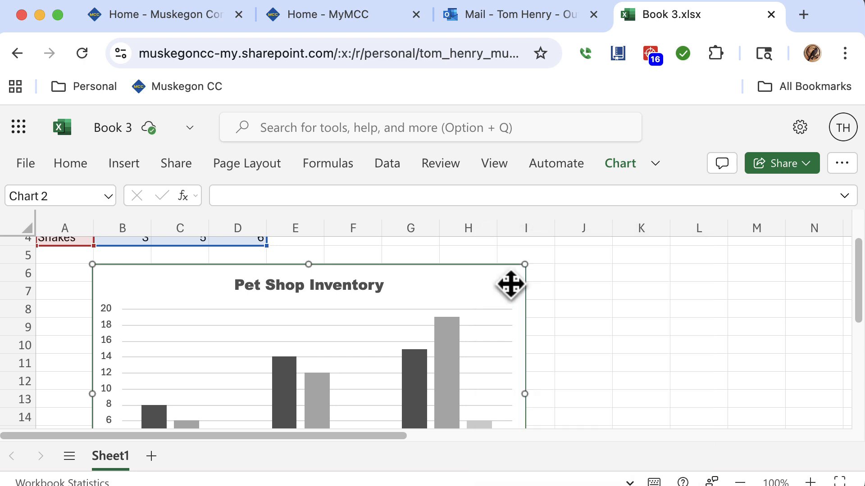
# Switch to Word, create a blank document and paste the copied chart into it.
pyautogui.click(501, 28)
pyautogui.click(20, 127)
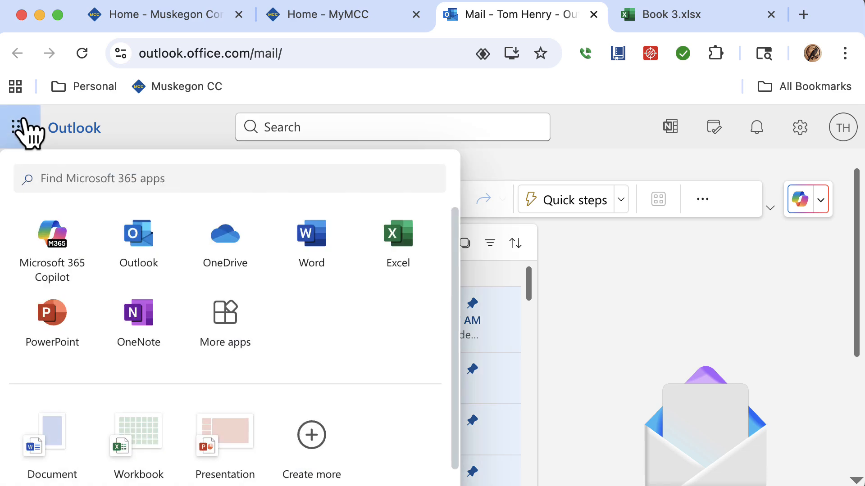
pyautogui.click(314, 246)
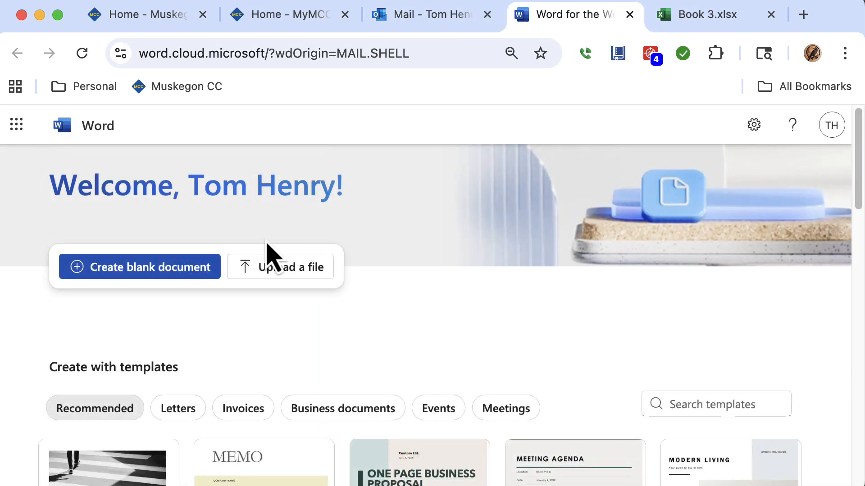
pyautogui.click(160, 271)
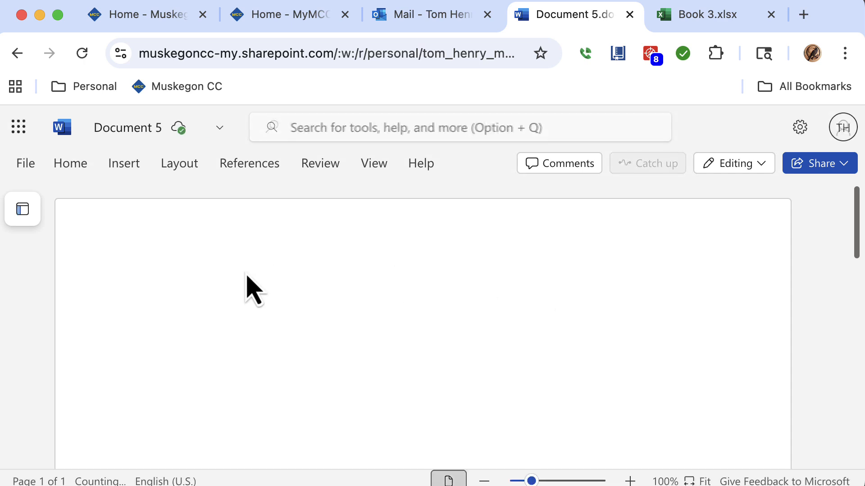
pyautogui.rightClick(175, 301)
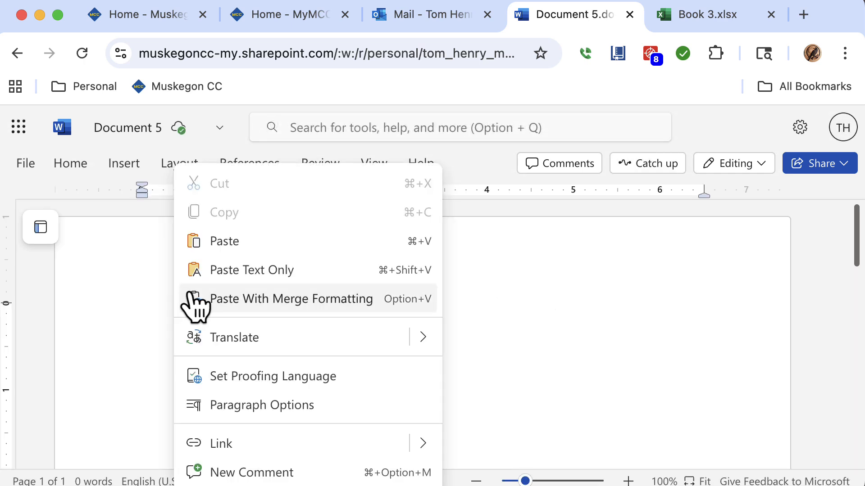
pyautogui.click(221, 243)
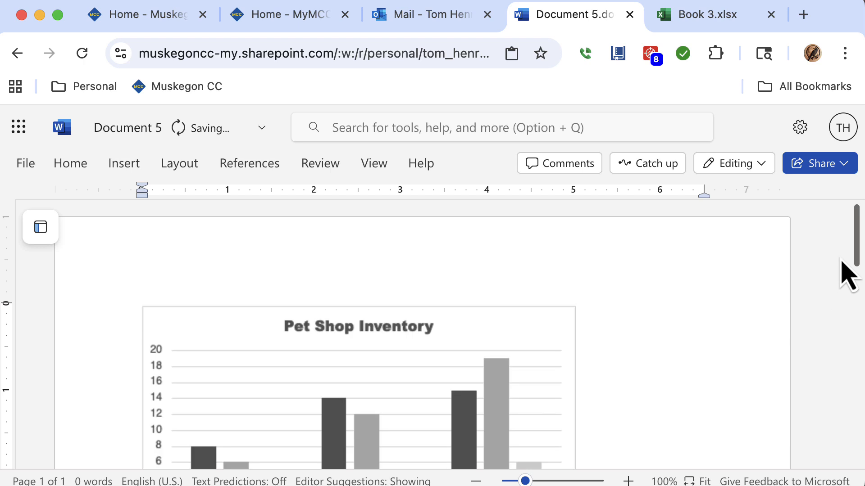
# Review the pasted chart in the document, then close the Word document tab.
pyautogui.scroll(-3, 855, 271)
pyautogui.moveTo(855, 270)
pyautogui.mouseDown()
pyautogui.moveTo(850, 283)
pyautogui.moveTo(847, 266)
pyautogui.mouseUp()
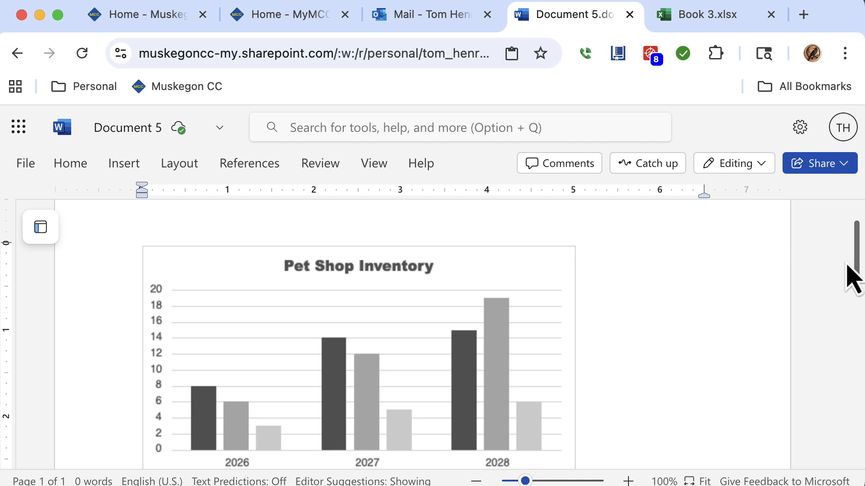
pyautogui.click(445, 268)
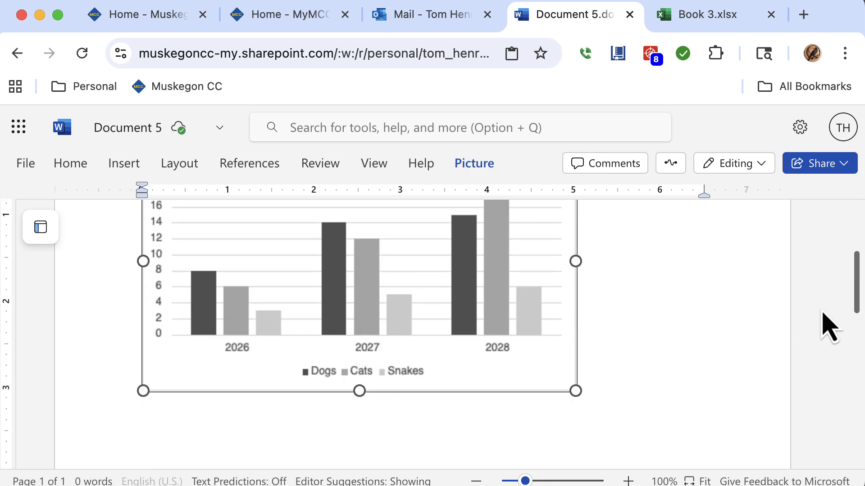
pyautogui.moveTo(857, 299); pyautogui.dragTo(858, 281)
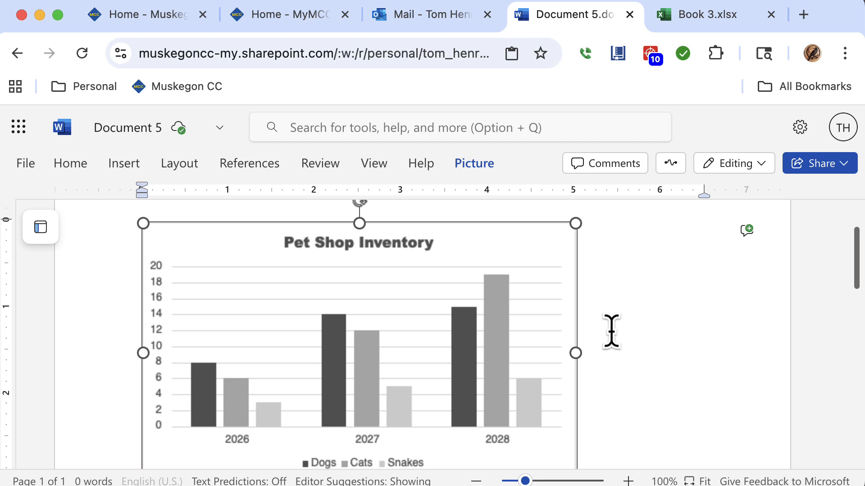
pyautogui.scroll(-3, 611, 331)
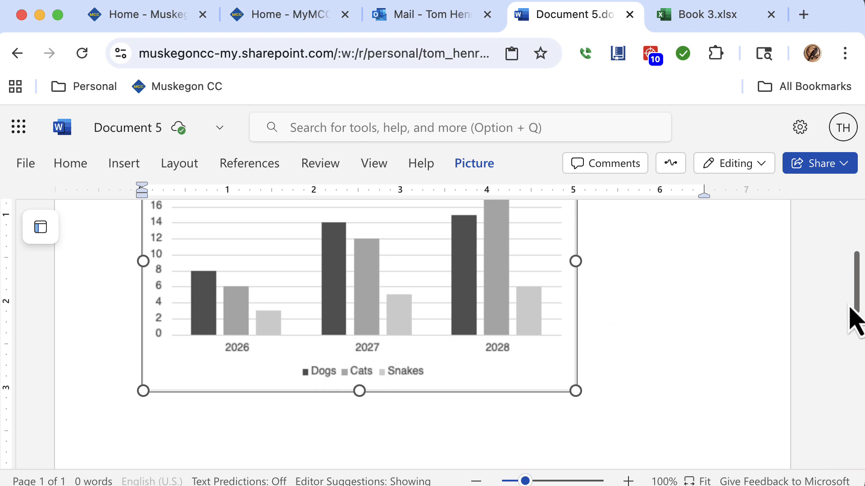
pyautogui.moveTo(859, 316); pyautogui.dragTo(849, 254)
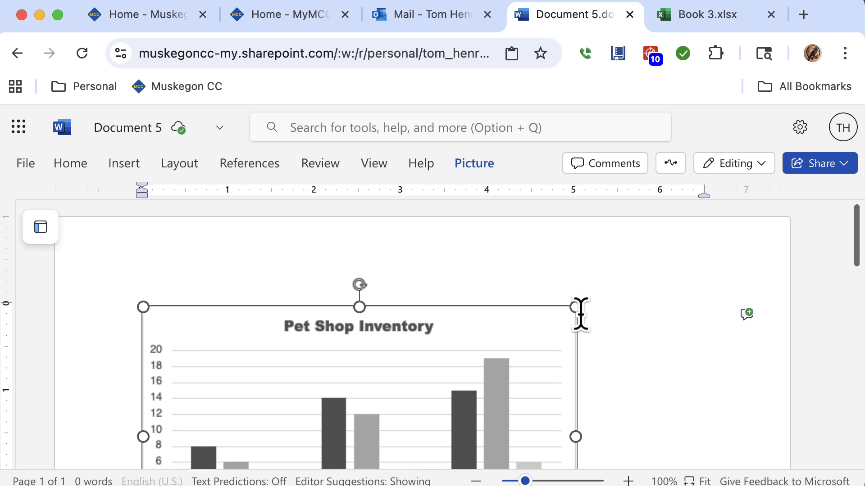
pyautogui.click(629, 14)
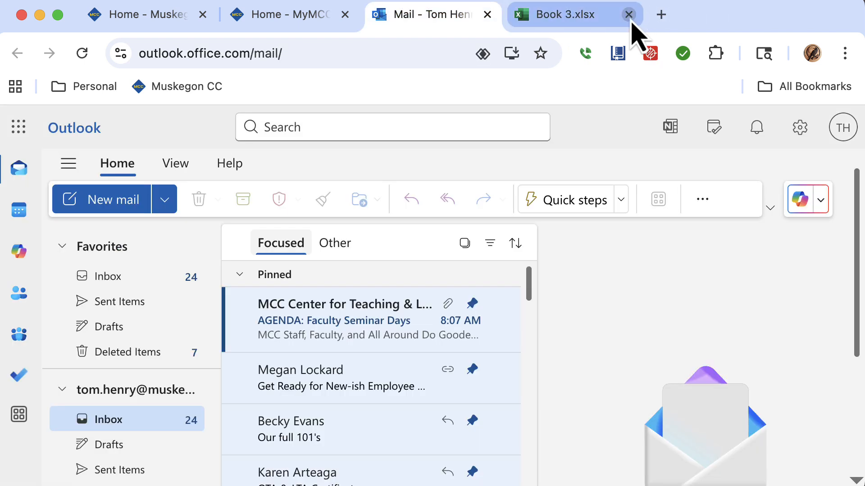
# Open google.com in a new tab and search for Google Slides.
pyautogui.click(661, 15)
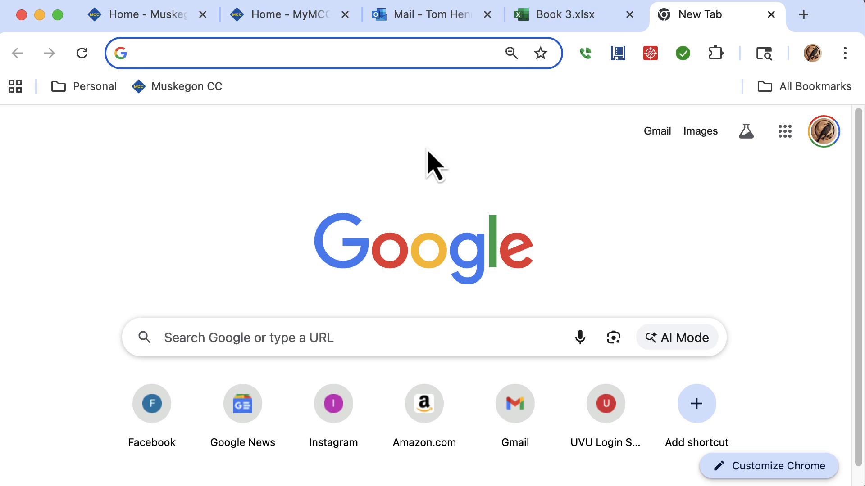
pyautogui.write('Google.com')
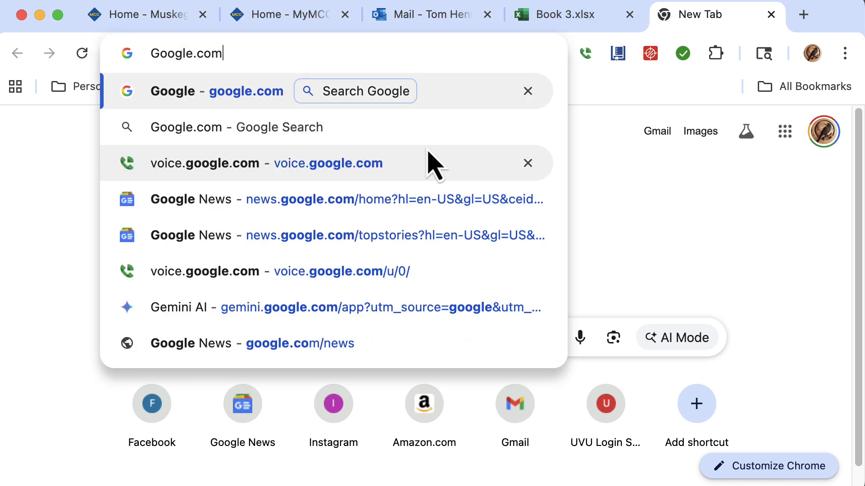
pyautogui.press('Return')
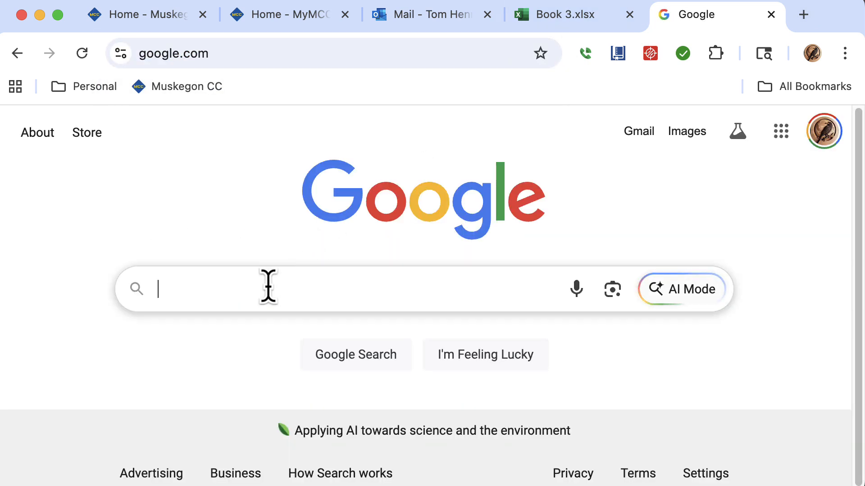
pyautogui.write('Google Slides')
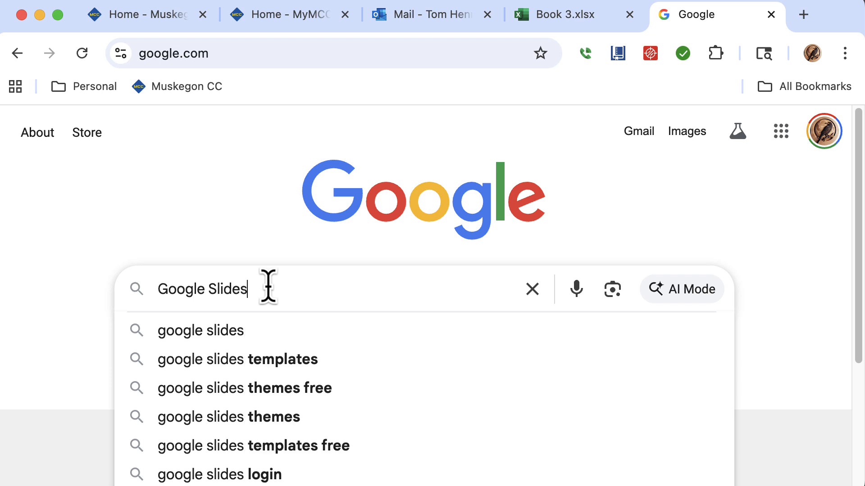
pyautogui.press('Return')
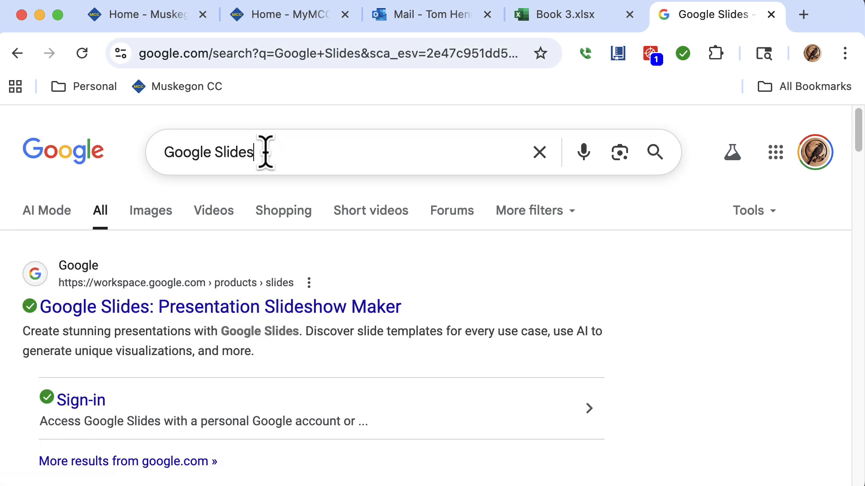
# Search instead for google spreadsheets, open Google Sheets and create a blank spreadsheet.
pyautogui.moveTo(266, 152); pyautogui.dragTo(215, 151)
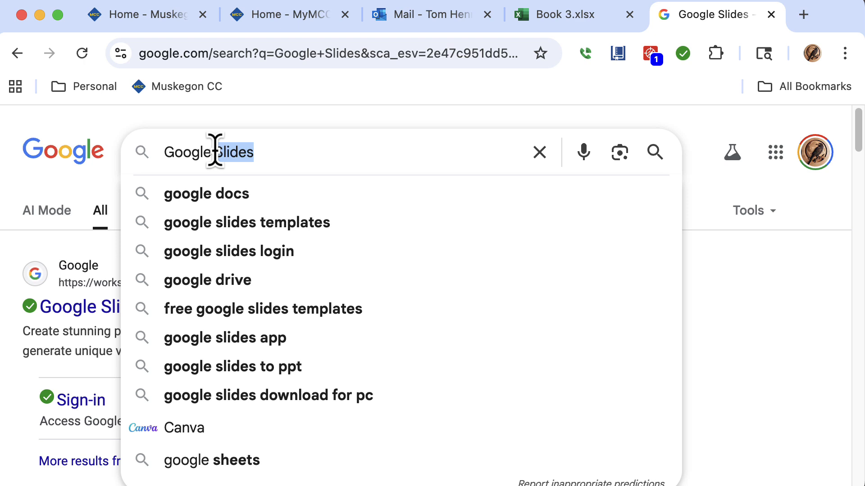
pyautogui.press('BackSpace')
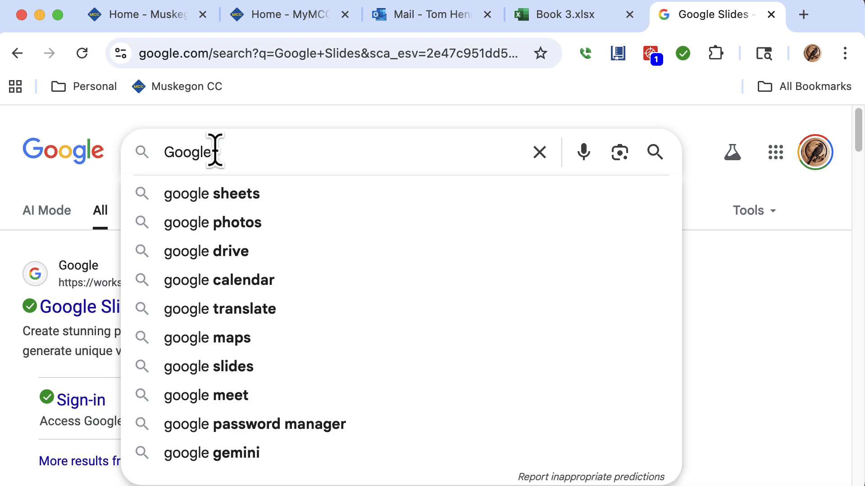
pyautogui.write('spread')
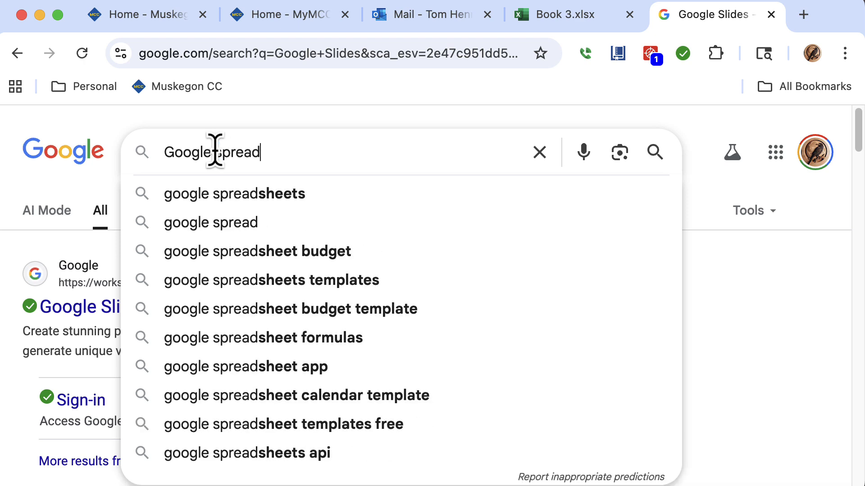
pyautogui.press('Down')
pyautogui.press('Return')
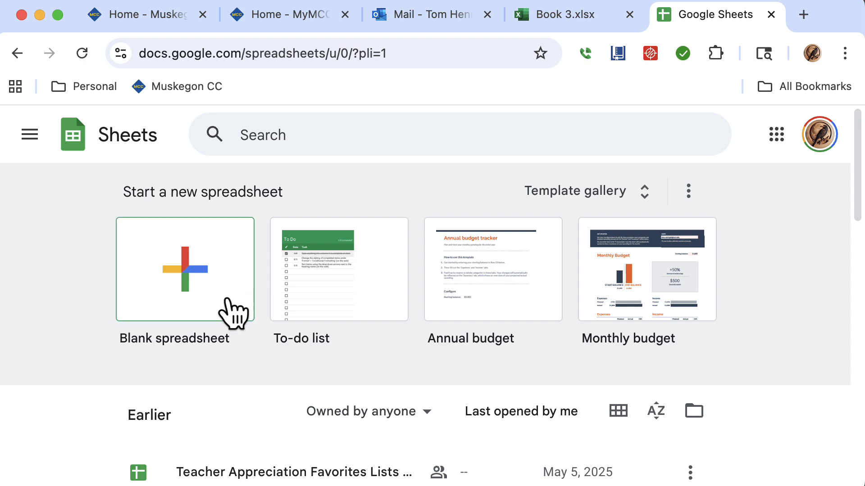
pyautogui.click(227, 301)
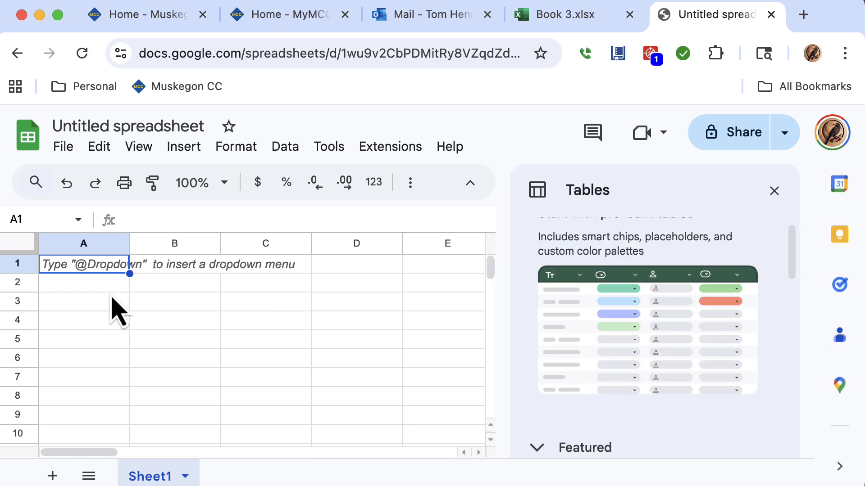
# Enter Dogs, Cats and Snakes down cells A2 to A4.
pyautogui.click(110, 290)
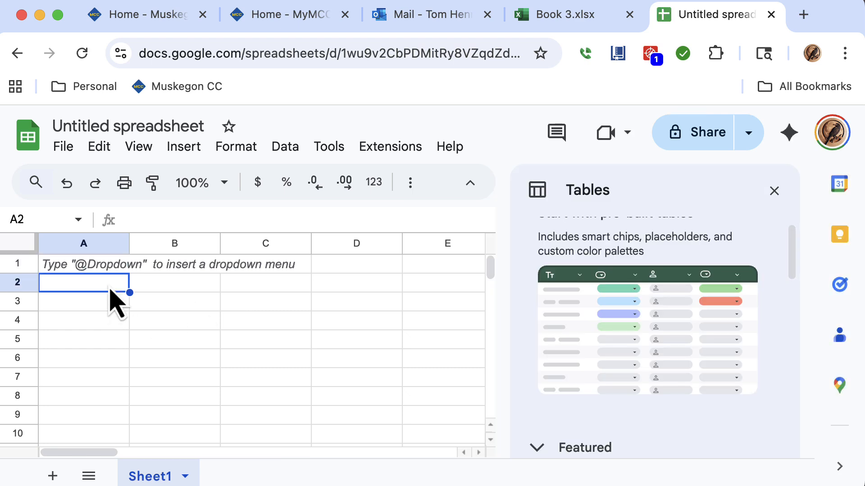
pyautogui.write('Dogs')
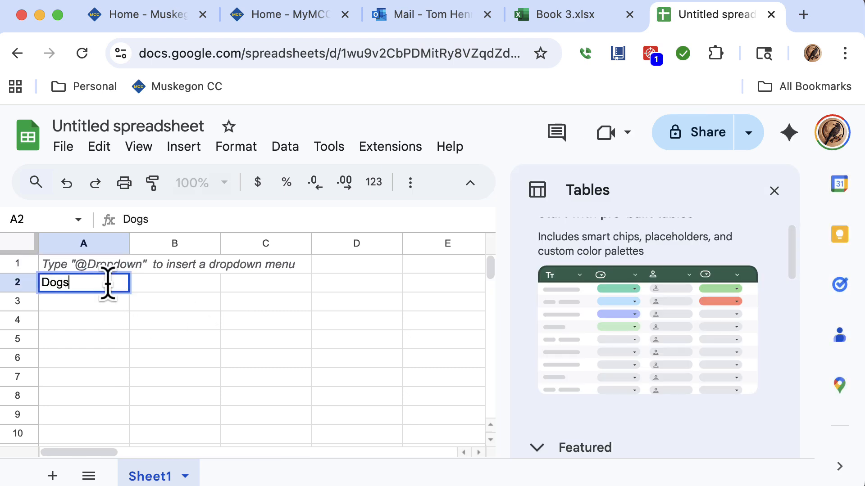
pyautogui.press('Return')
pyautogui.write('Cats')
pyautogui.press('Return')
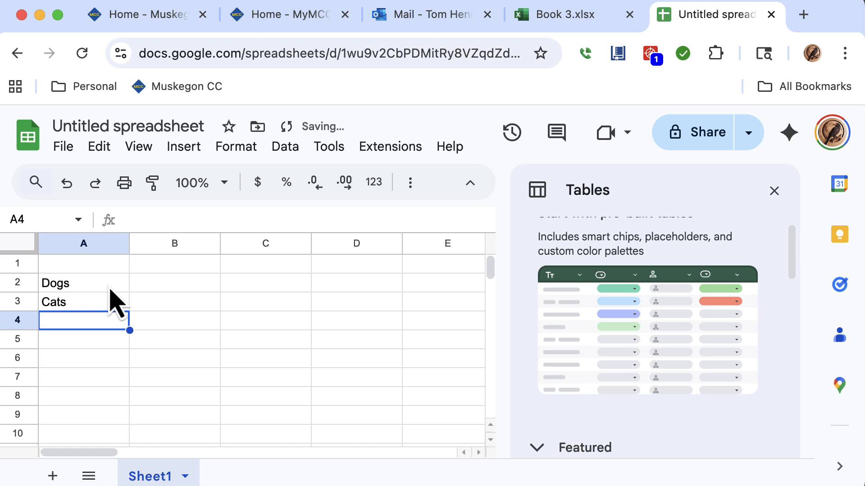
pyautogui.write('Snakes')
pyautogui.press('Tab')
pyautogui.press('Up')
pyautogui.press('Up')
pyautogui.press('Up')
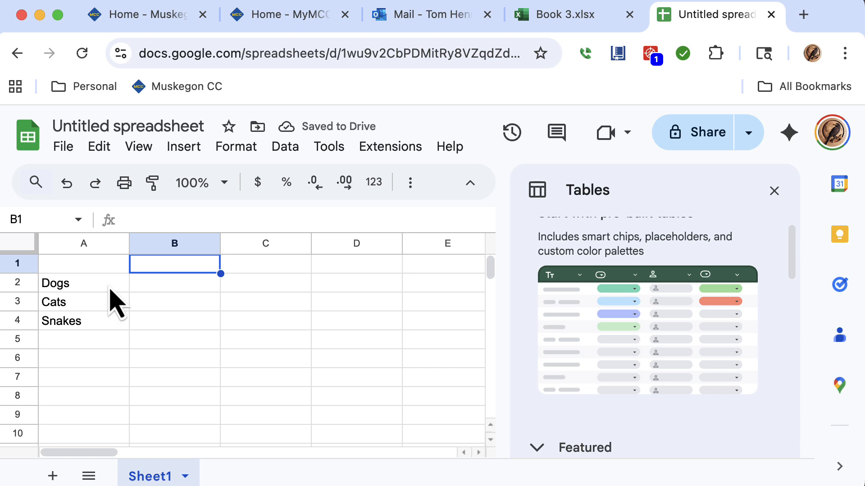
# Clear the animal names from cells A2 to A4.
pyautogui.click(71, 290)
pyautogui.press('Delete')
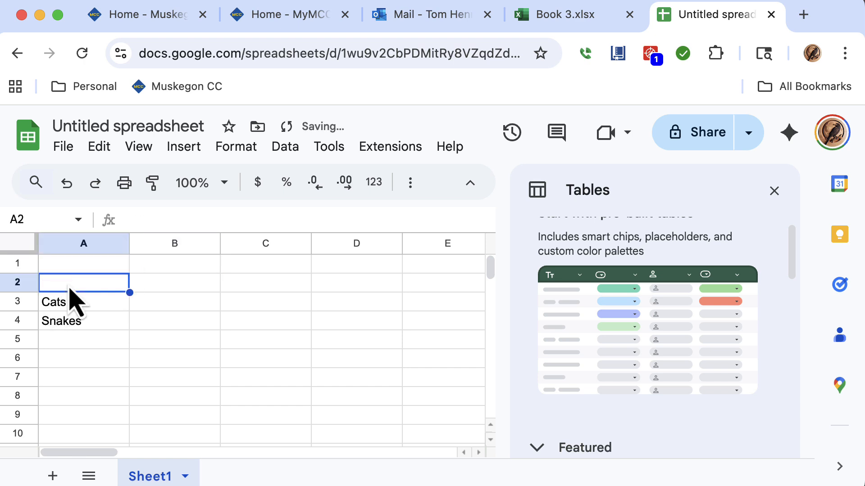
pyautogui.press('Down')
pyautogui.press('Delete')
pyautogui.press('Down')
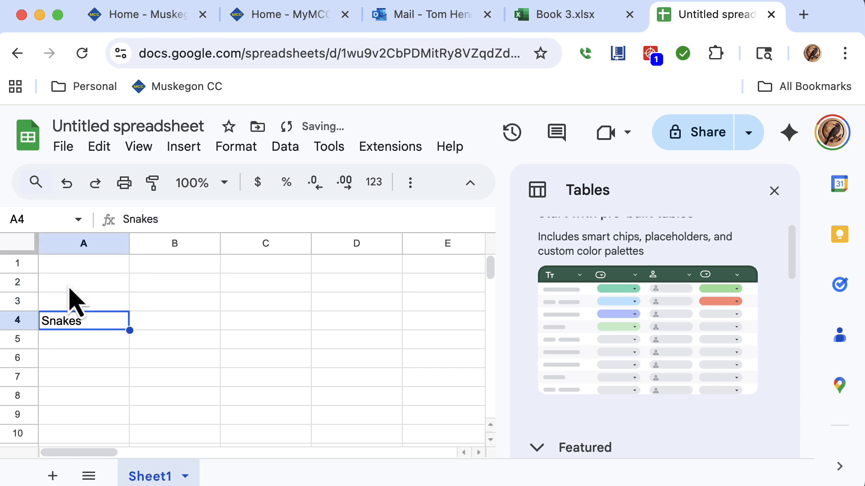
pyautogui.press('Delete')
# Enter the column headers Dogs, Cats and Snakes in cells B1 to D1.
pyautogui.press('Up')
pyautogui.press('Up')
pyautogui.press('Up')
pyautogui.press('Right')
pyautogui.write('Dogs')
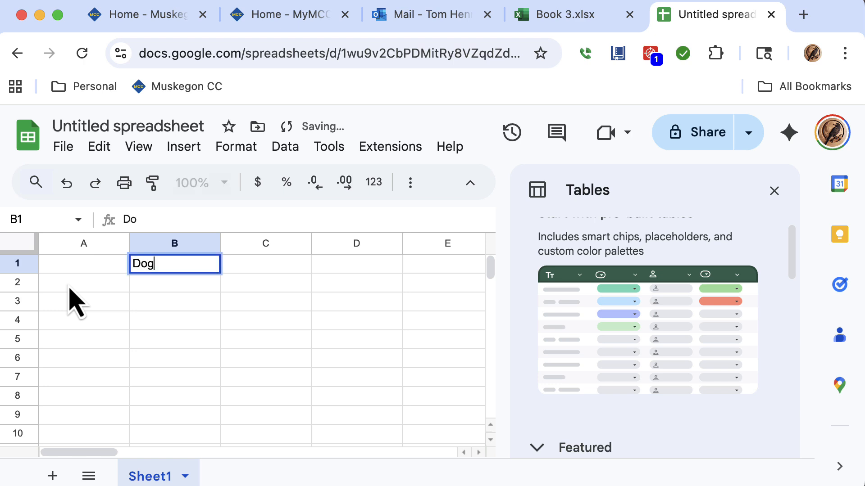
pyautogui.press('Tab')
pyautogui.write('S')
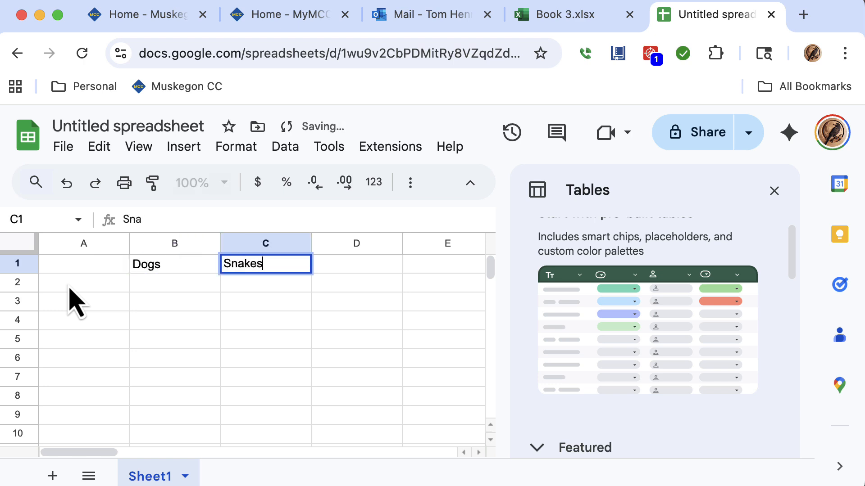
pyautogui.press('Tab')
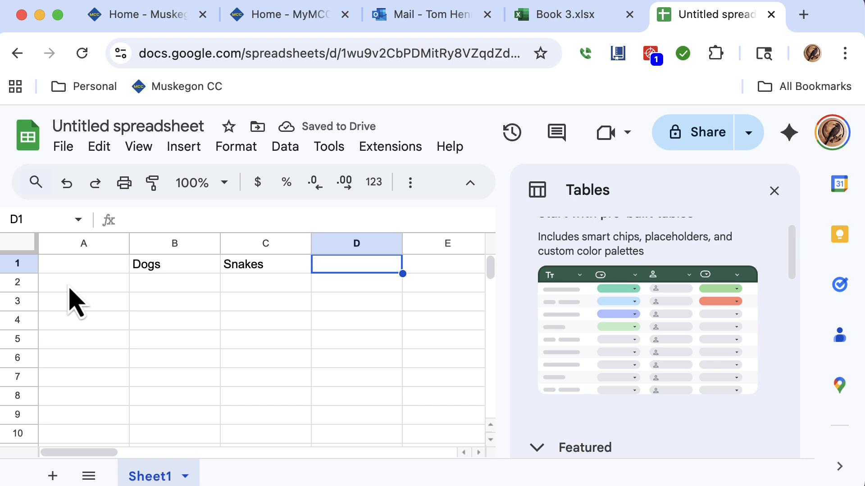
pyautogui.press('Left')
pyautogui.write('Casts')
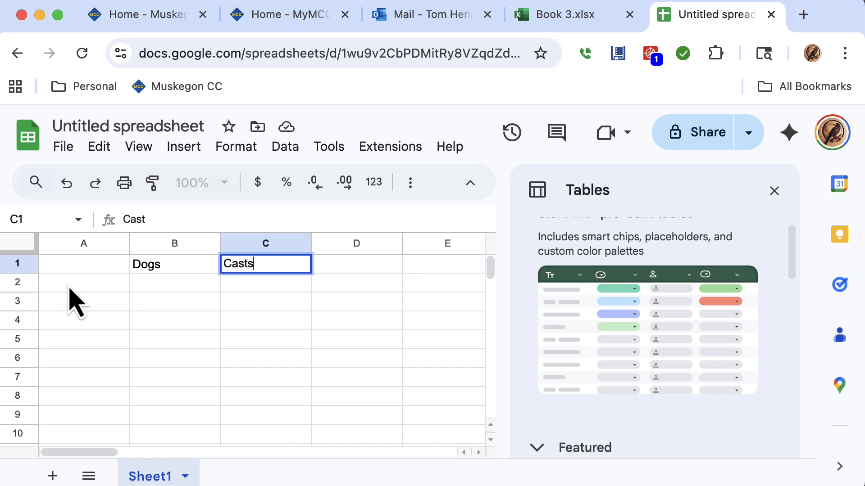
pyautogui.press('BackSpace')
pyautogui.write('ts')
pyautogui.press('Tab')
pyautogui.write('Sn')
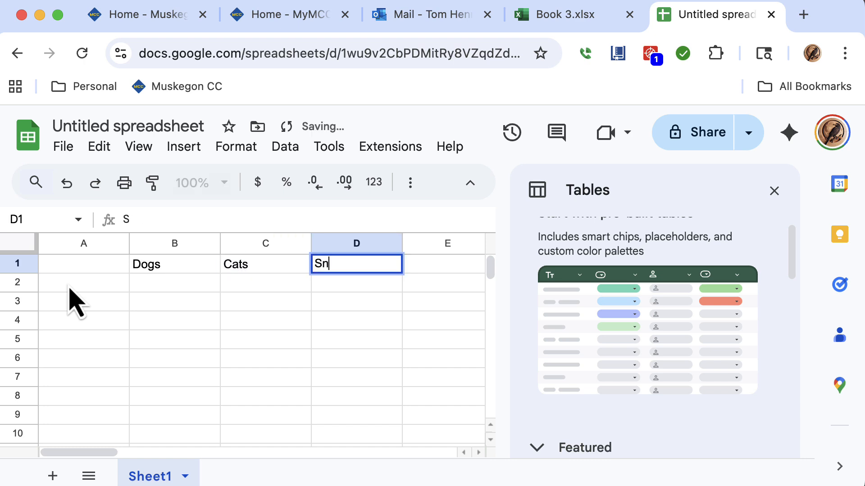
pyautogui.write('akes')
pyautogui.press('Return')
# Enter the years 2027, 2028 and 2029 in cells A2 to A4.
pyautogui.click(70, 288)
pyautogui.write('2027')
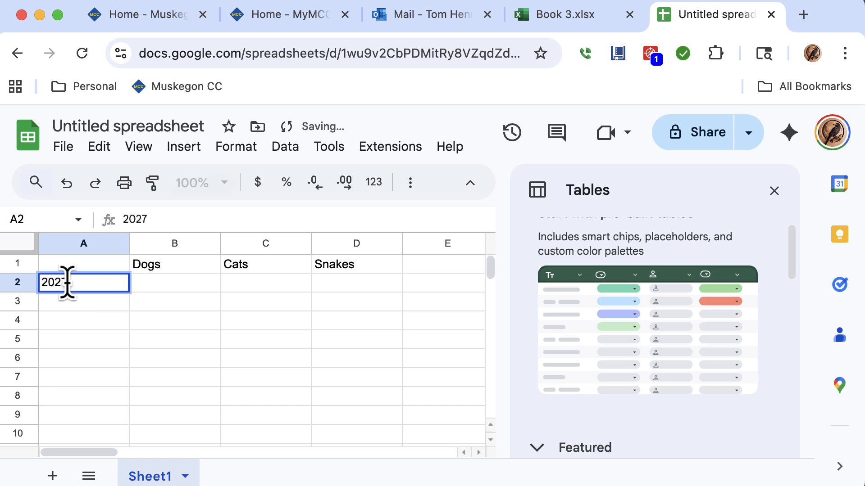
pyautogui.press('Return')
pyautogui.write('2028')
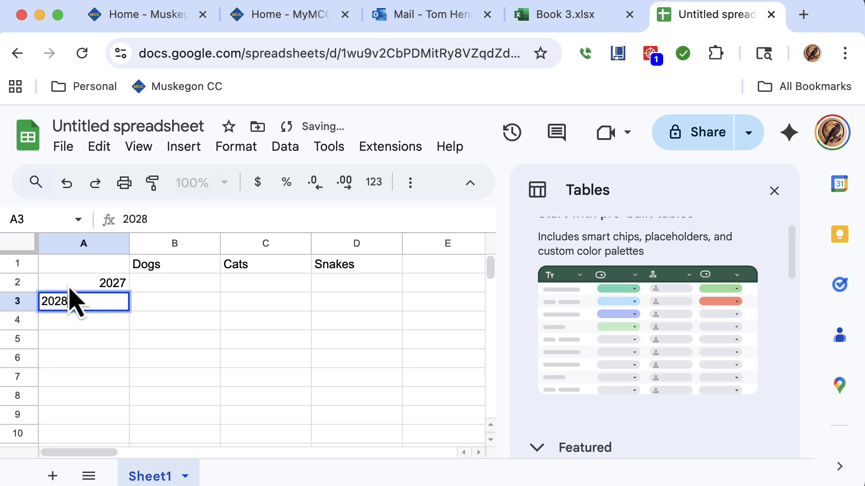
pyautogui.press('Return')
pyautogui.write('2-0')
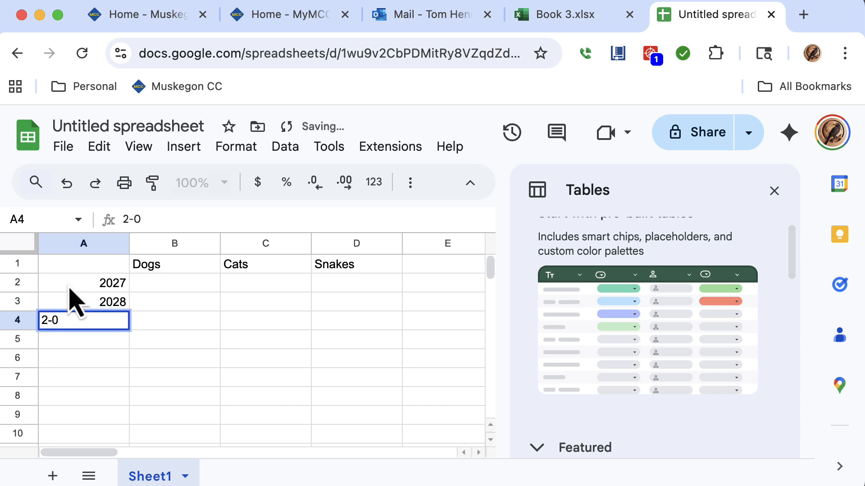
pyautogui.write('9')
pyautogui.press('Right')
pyautogui.press('Right')
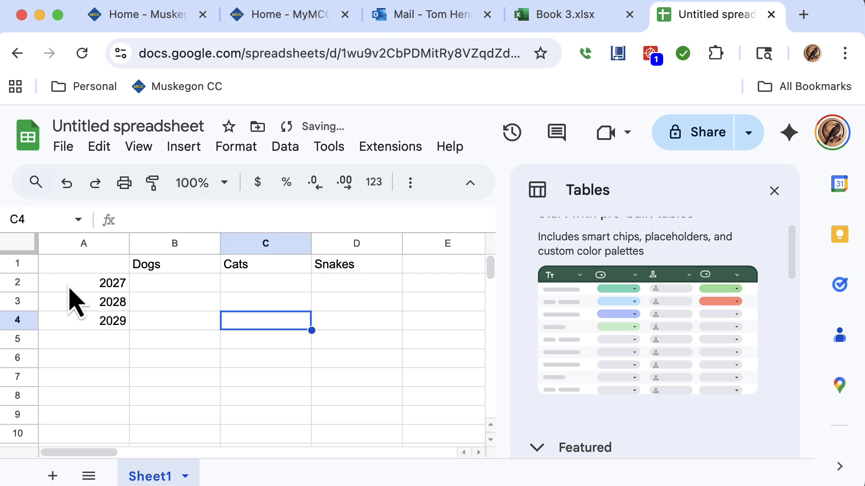
# Fill in the Dogs column with 4, 5 and 7 for the three years.
pyautogui.press('Left')
pyautogui.press('Up')
pyautogui.press('Up')
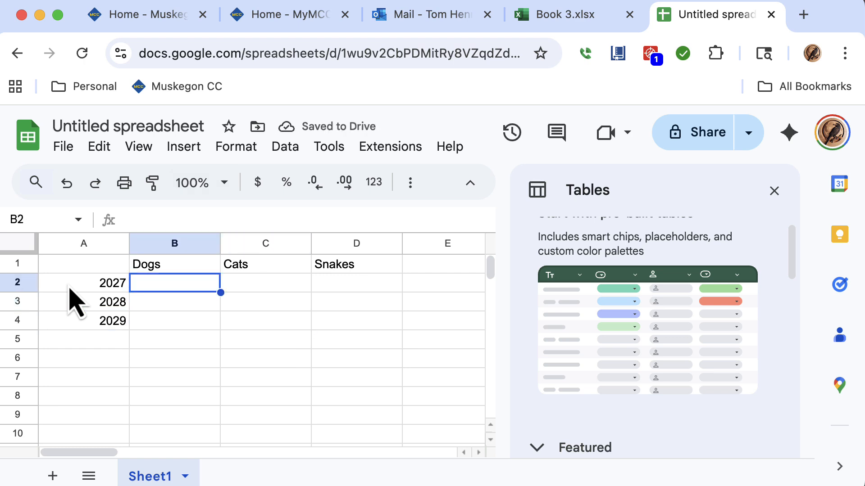
pyautogui.write('4')
pyautogui.press('Return')
pyautogui.write('5')
pyautogui.press('Return')
pyautogui.write('7')
pyautogui.press('Tab')
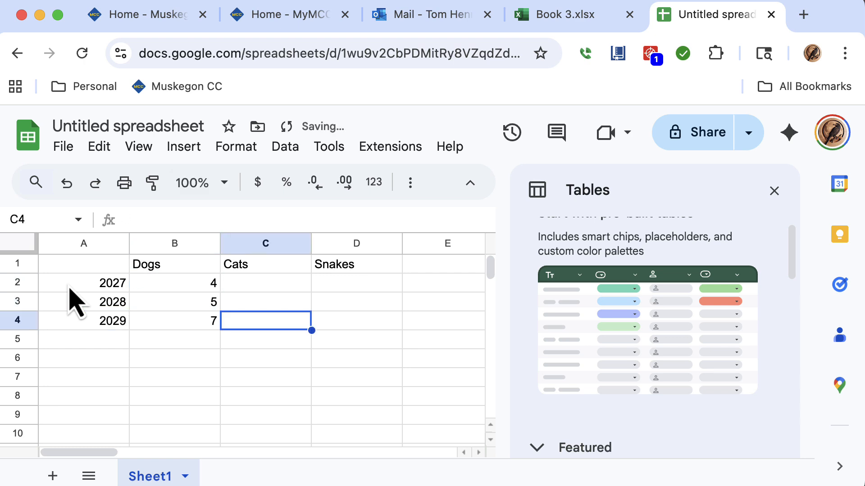
# Fill in the Cats column with 3, 6 and 9 for the three years.
pyautogui.write('9')
pyautogui.press('Up')
pyautogui.write('6')
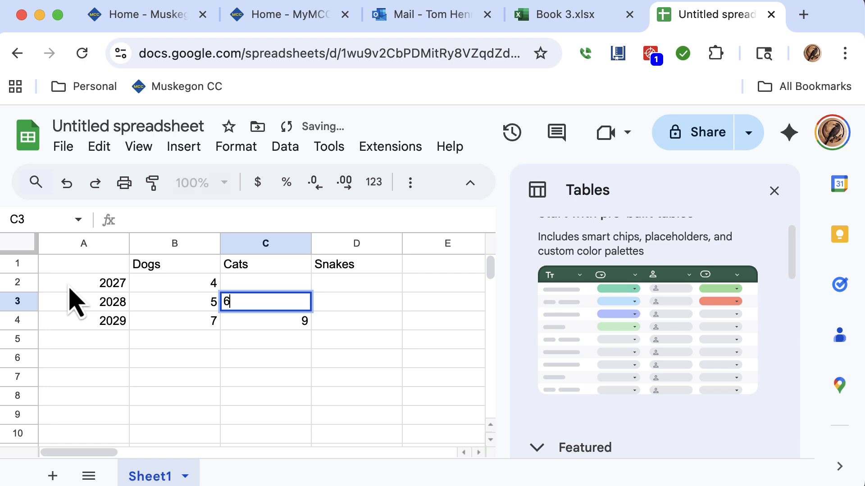
pyautogui.press('Up')
pyautogui.write('3')
pyautogui.press('Tab')
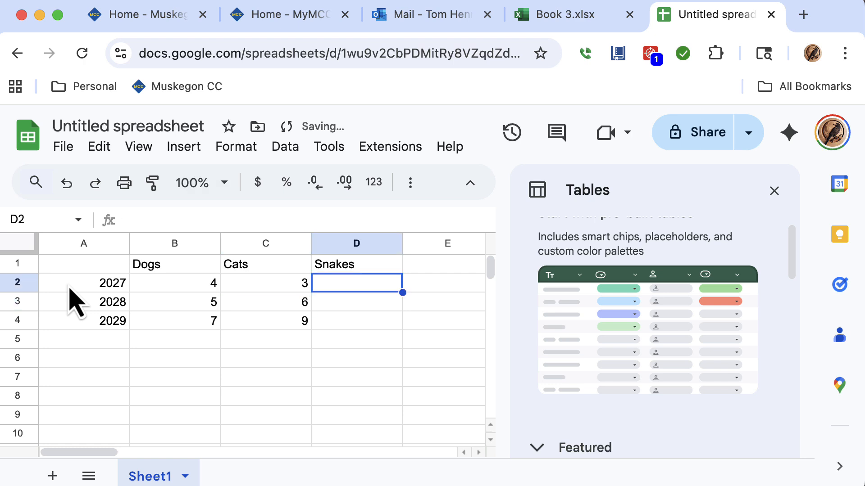
# Fill in the Snakes column with 1, 2 and 5 for the three years.
pyautogui.write('1')
pyautogui.press('Return')
pyautogui.write('2')
pyautogui.press('Return')
pyautogui.write('5')
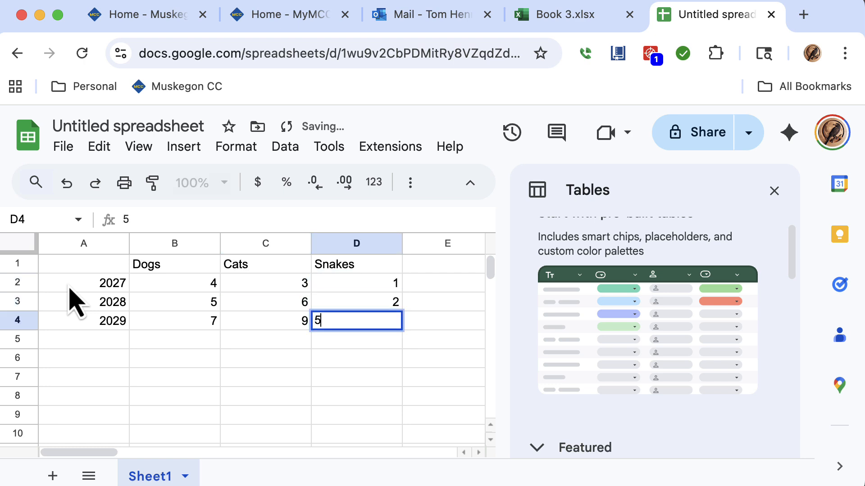
pyautogui.press('Return')
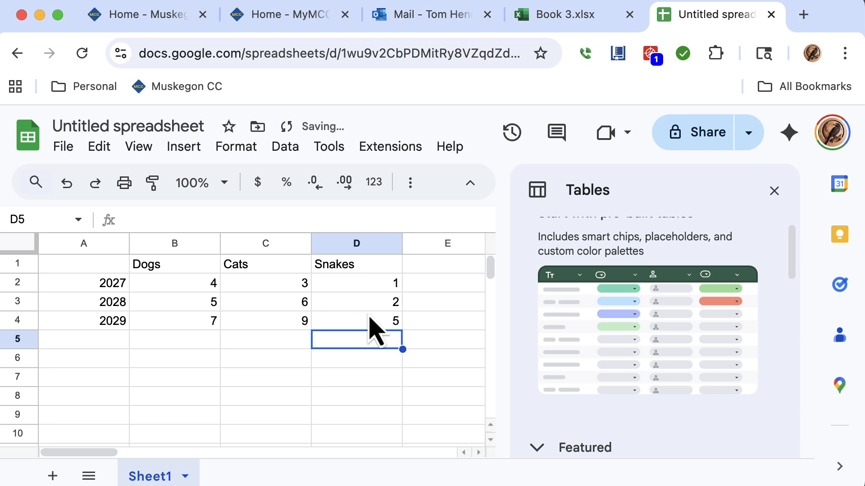
# Select the range A1:D4, close the Tables panel, insert a chart from the data and close the chart editor.
pyautogui.moveTo(383, 322); pyautogui.dragTo(93, 285)
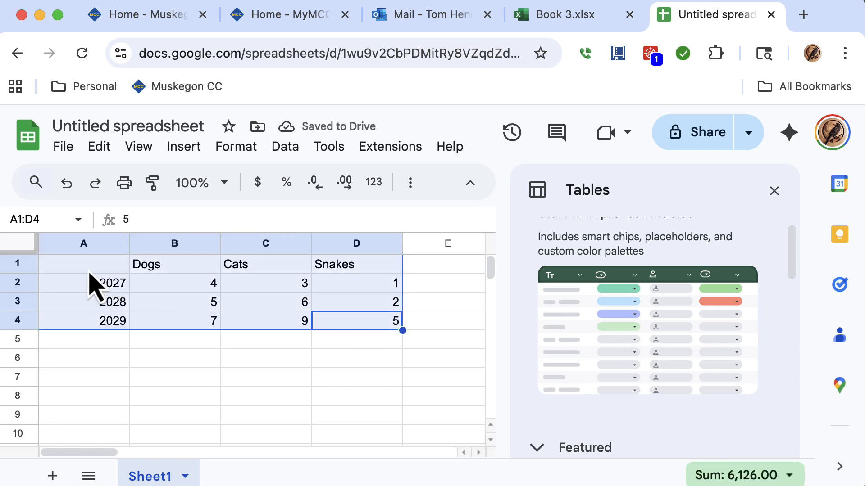
pyautogui.click(188, 149)
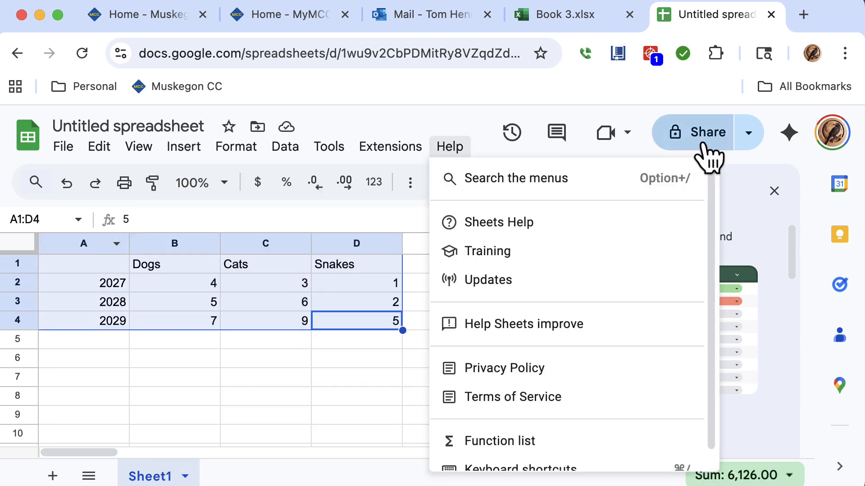
pyautogui.click(773, 191)
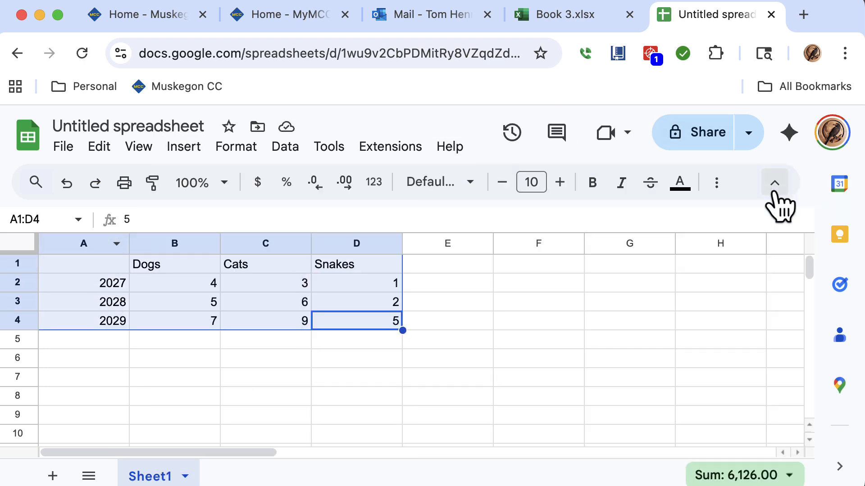
pyautogui.click(185, 148)
pyautogui.moveTo(190, 180)
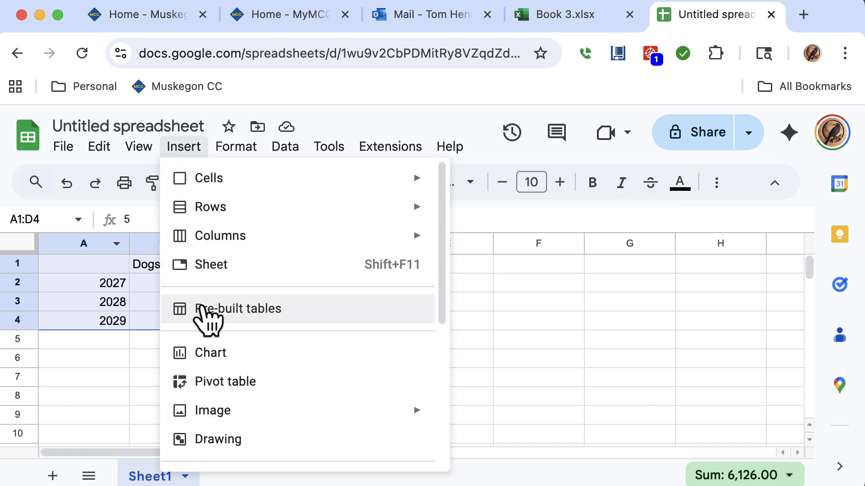
pyautogui.click(210, 360)
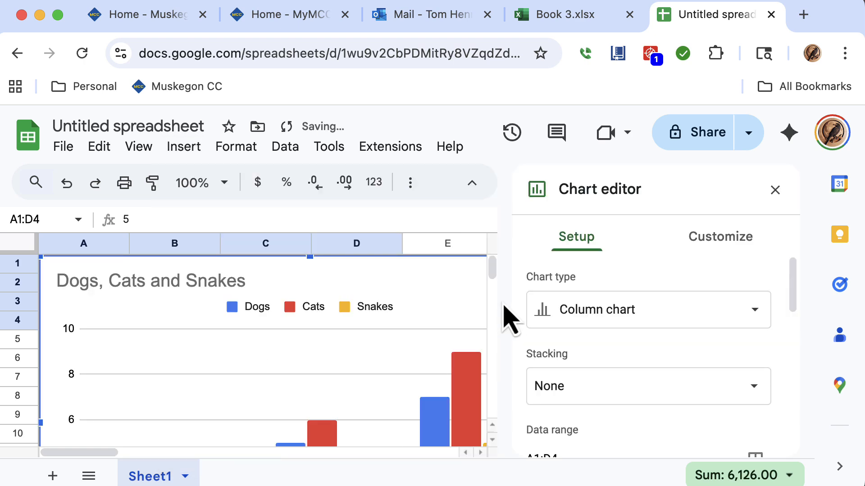
pyautogui.click(775, 190)
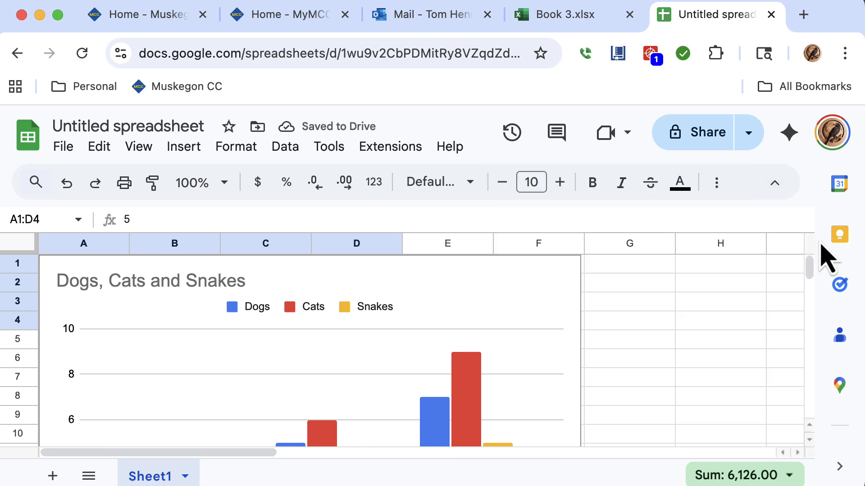
pyautogui.moveTo(809, 271)
pyautogui.mouseDown()
pyautogui.moveTo(808, 283)
pyautogui.moveTo(808, 270)
pyautogui.mouseUp()
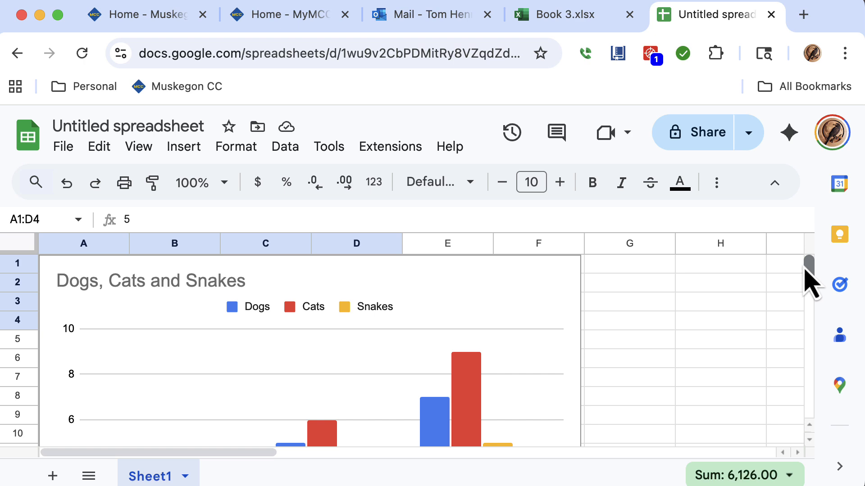
pyautogui.scroll(-3, 805, 271)
pyautogui.scroll(3, 804, 271)
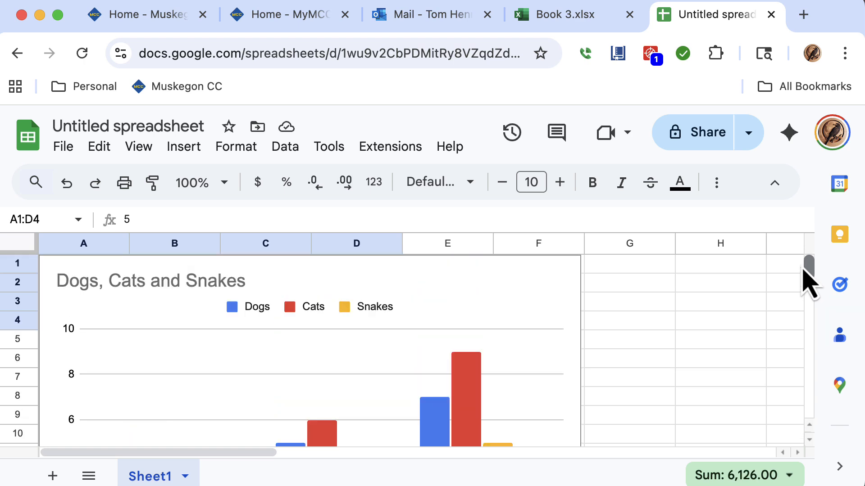